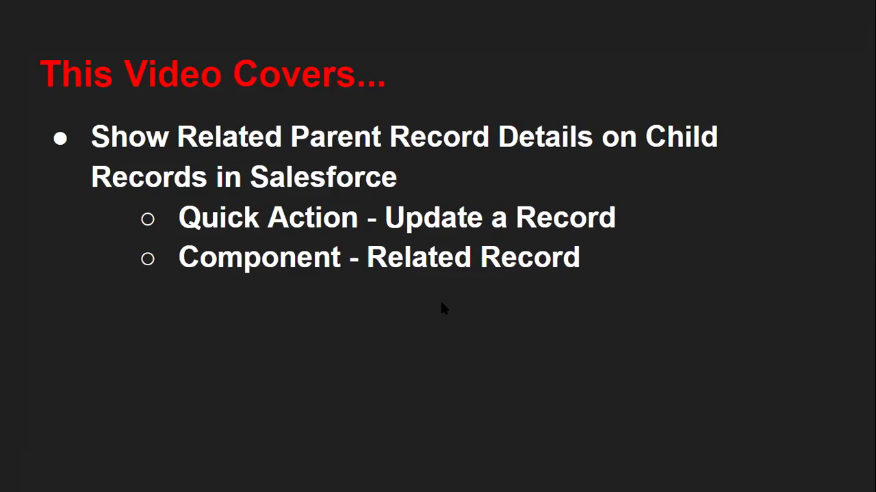
Step: On the Account object, create an Update a Record action labelled 'Related Account' and save it
key("alt+Tab")
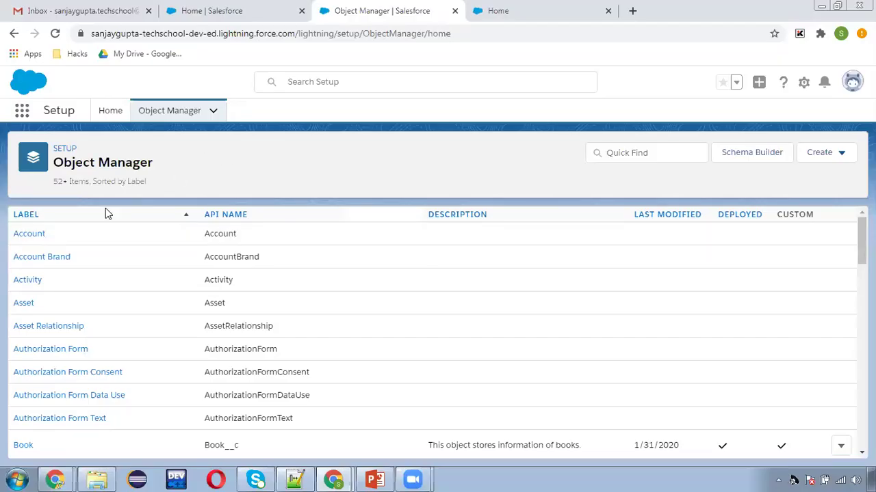
left_click(33, 234)
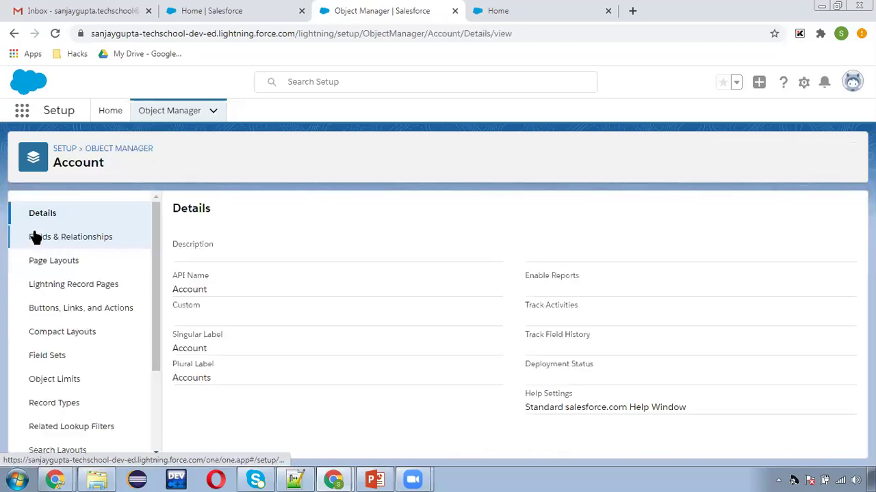
left_click(60, 311)
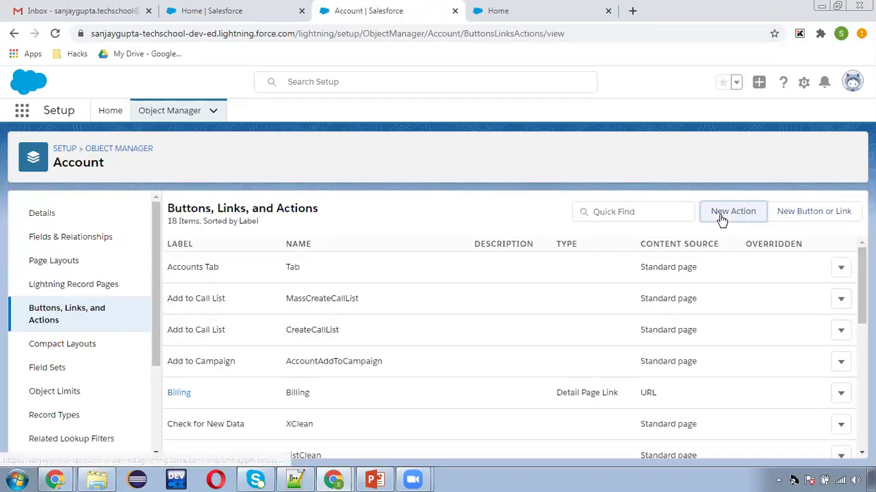
left_click(721, 216)
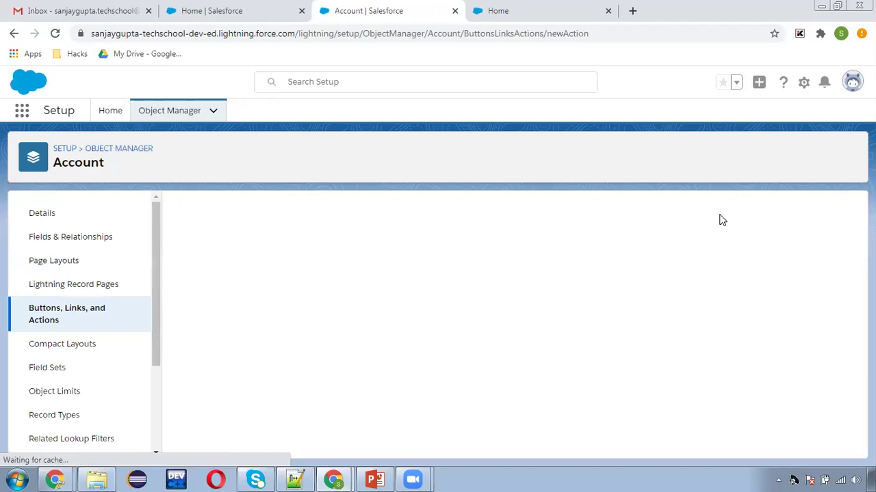
left_click(352, 284)
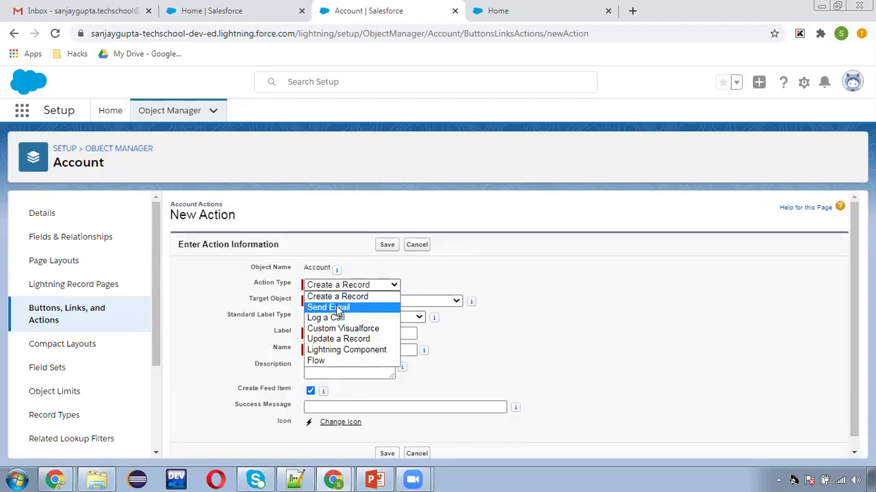
left_click(349, 340)
left_click(338, 316)
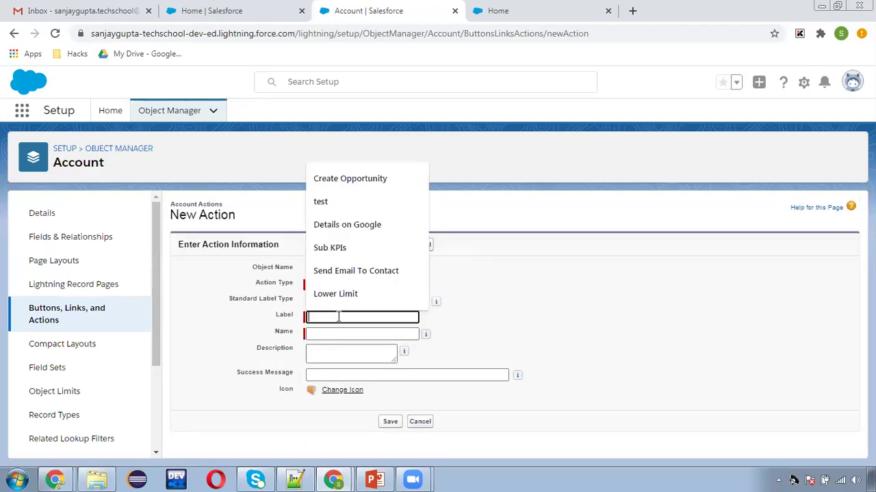
type("Related Account")
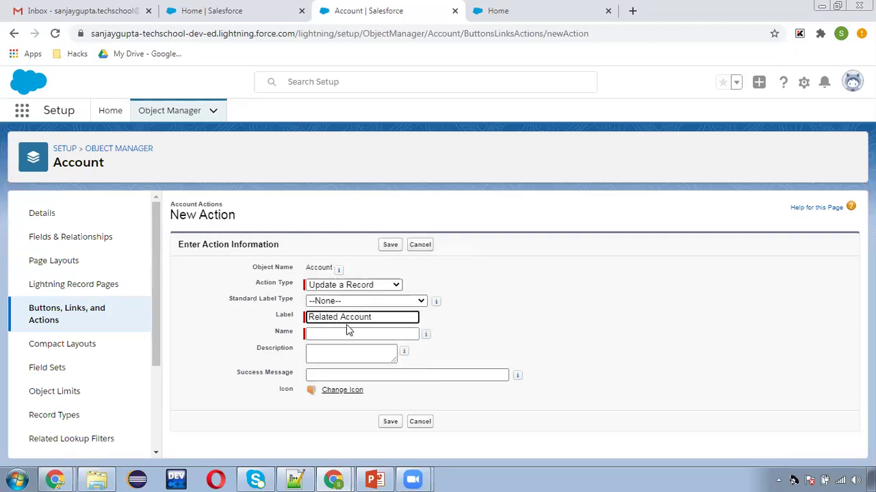
left_click(350, 333)
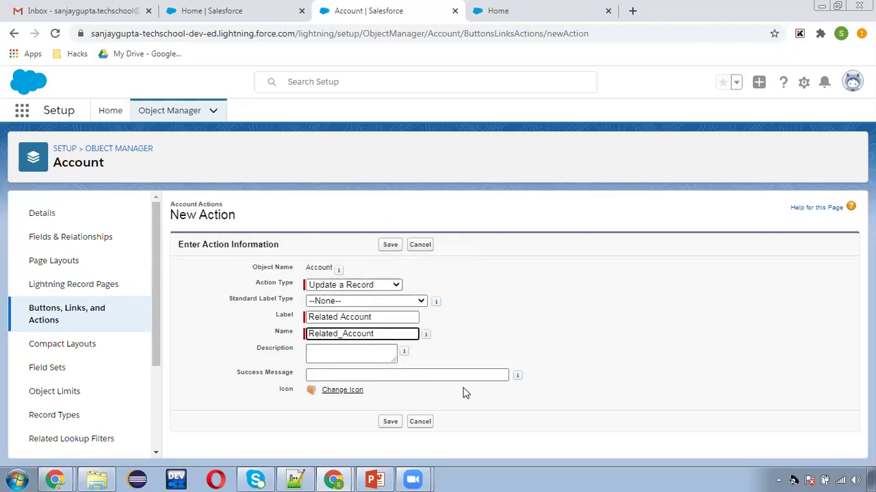
left_click(391, 245)
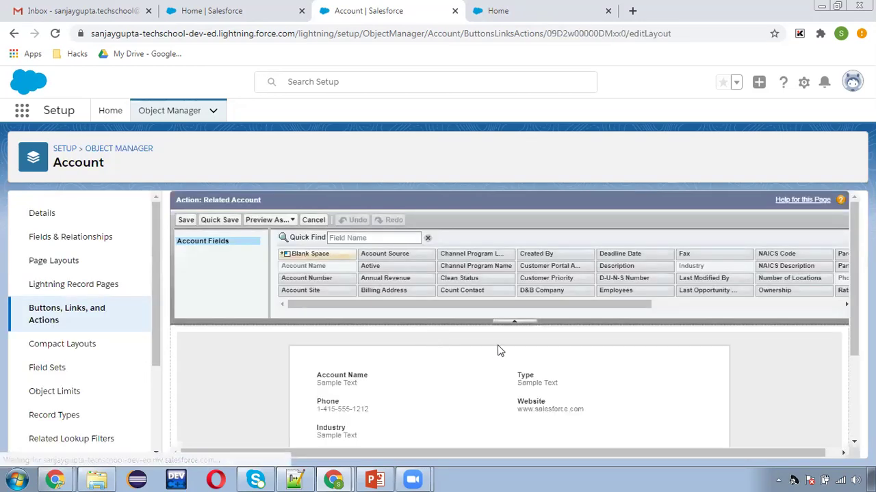
Step: Save the Related Account layout with Industry included and go back to Account's actions list
scroll(498, 350, "down", 2)
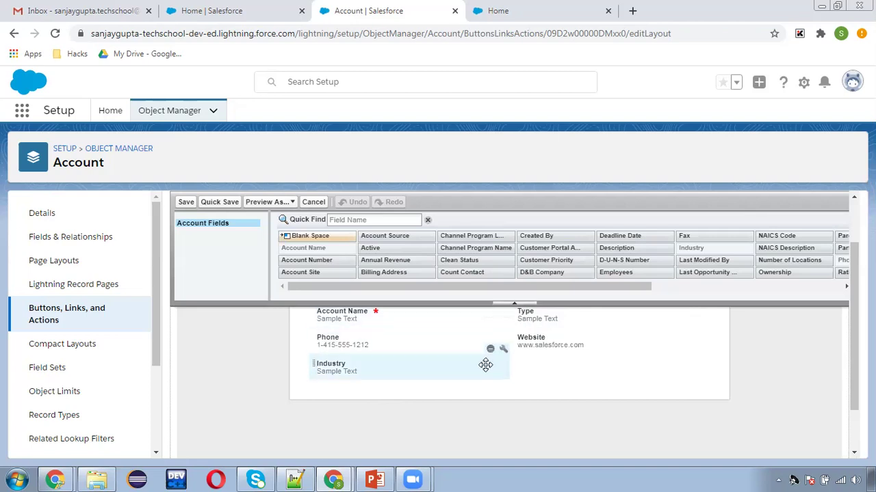
scroll(408, 390, "up", 2)
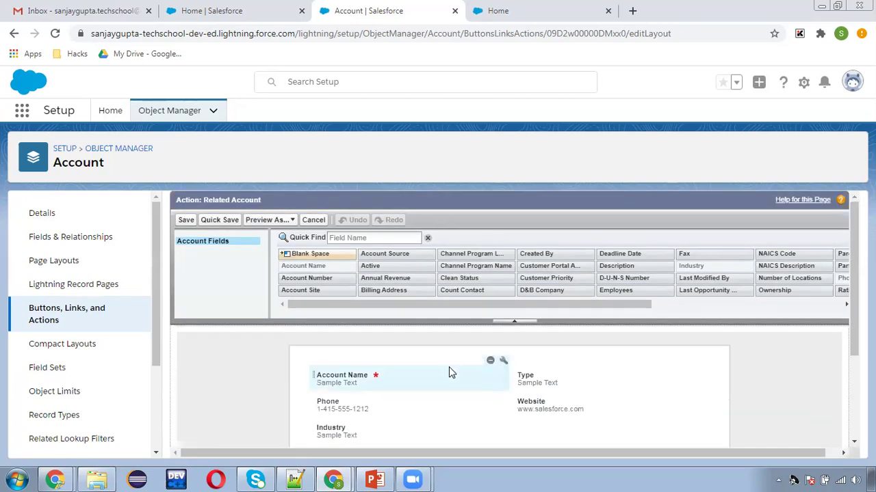
left_click(186, 220)
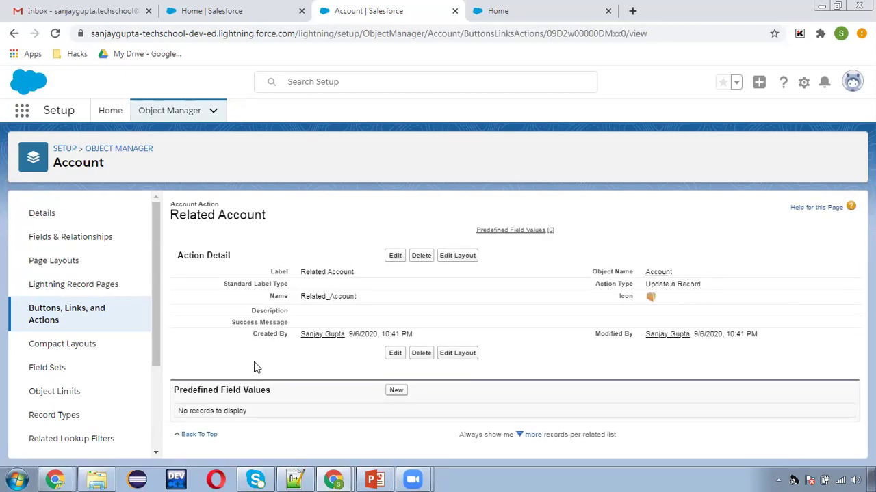
left_click(53, 319)
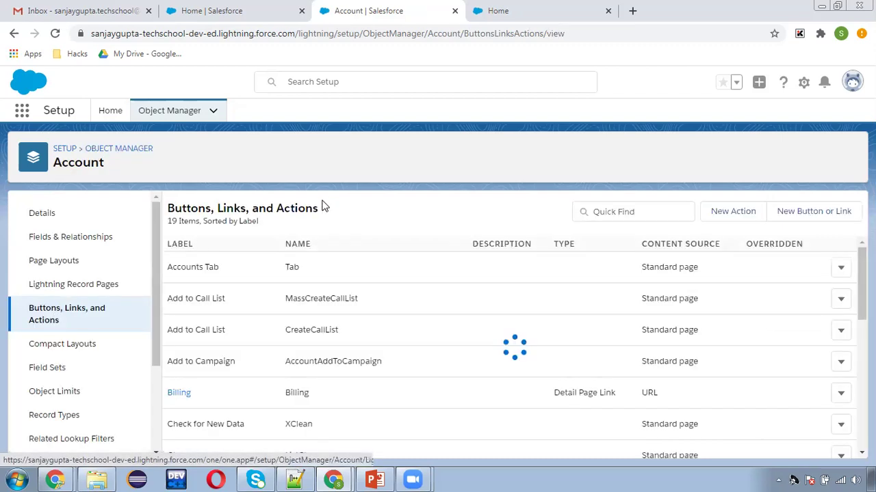
left_click(230, 15)
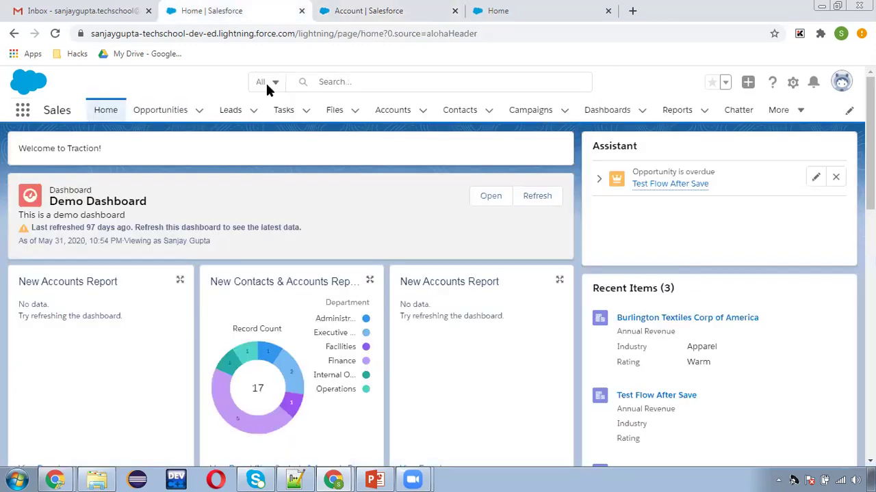
left_click(450, 112)
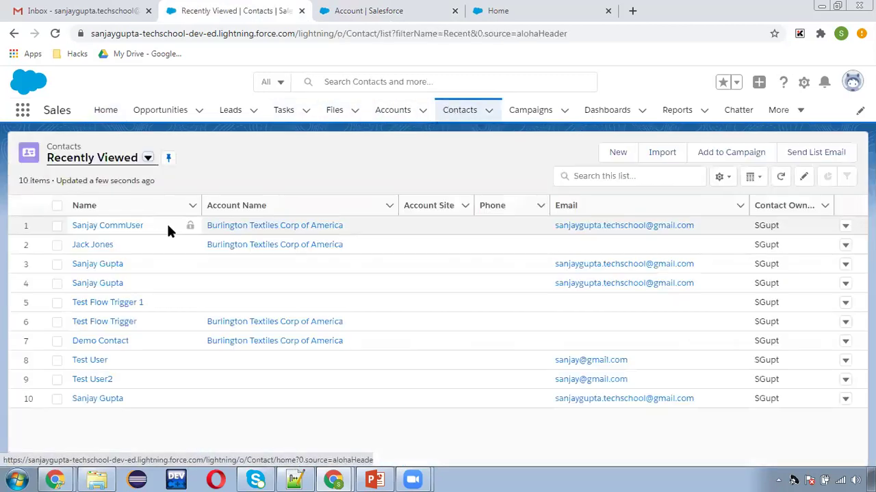
left_click(94, 229)
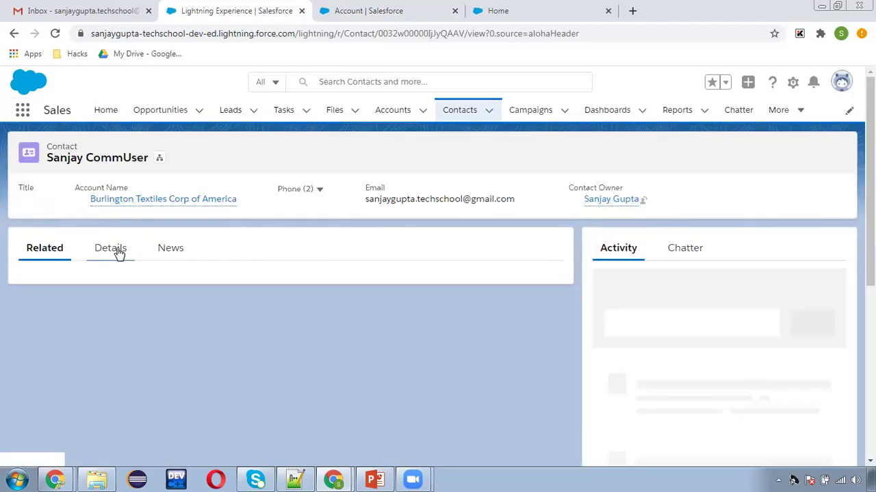
left_click(118, 250)
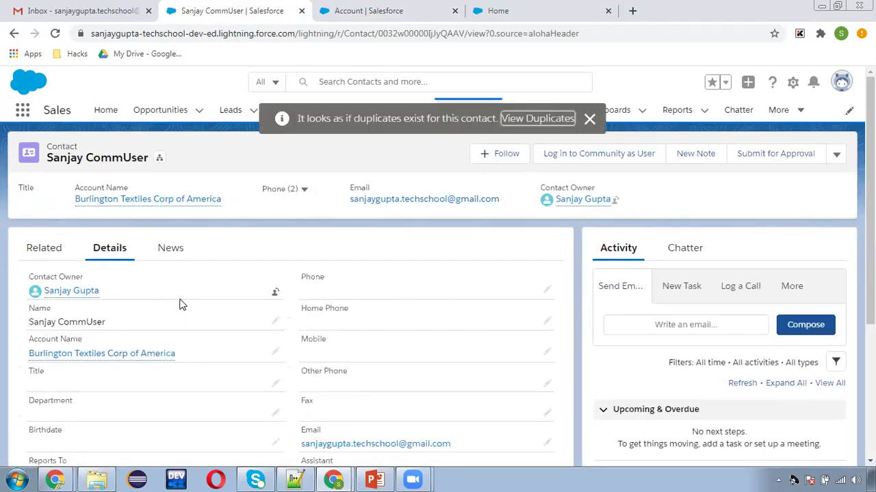
left_click(589, 119)
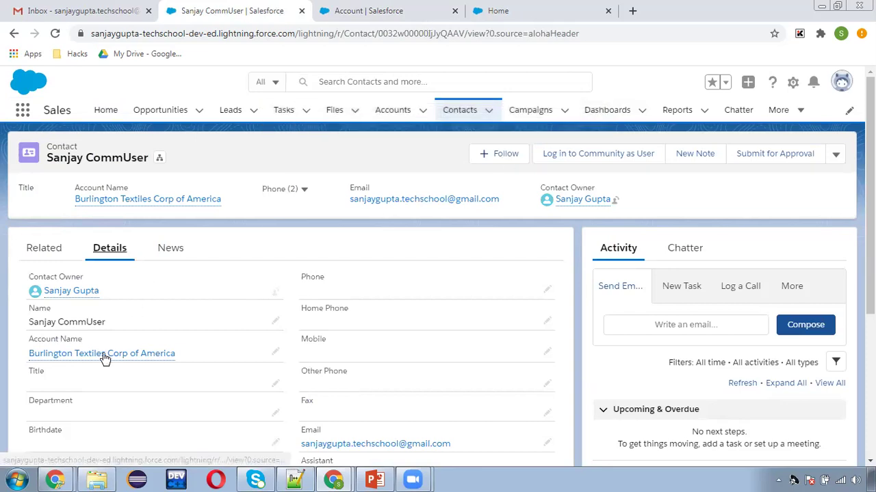
mouse_move(130, 363)
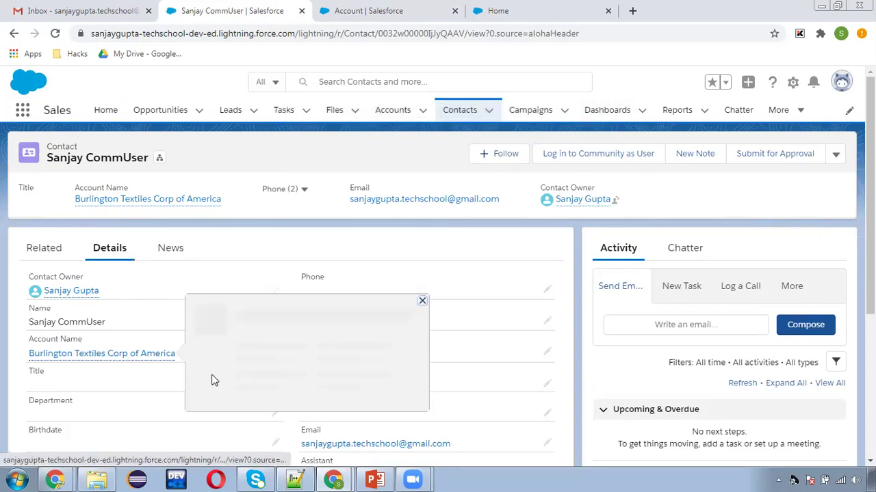
scroll(150, 418, "down", 4)
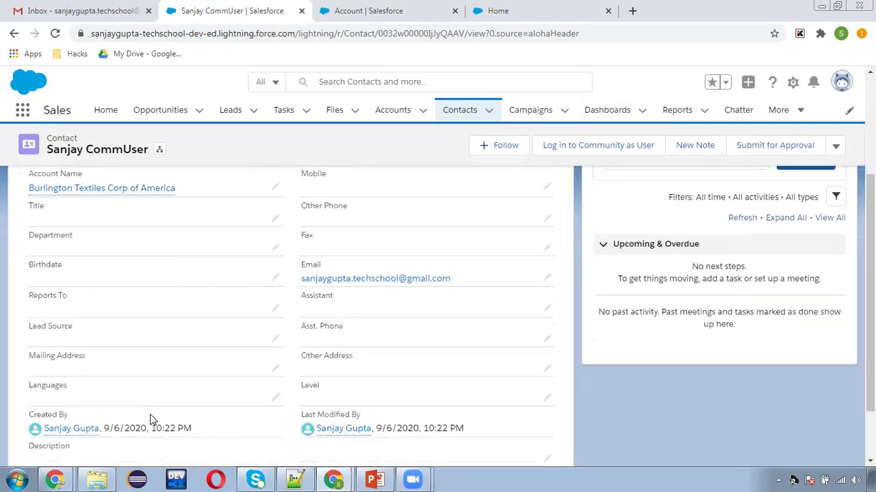
scroll(604, 387, "up", 5)
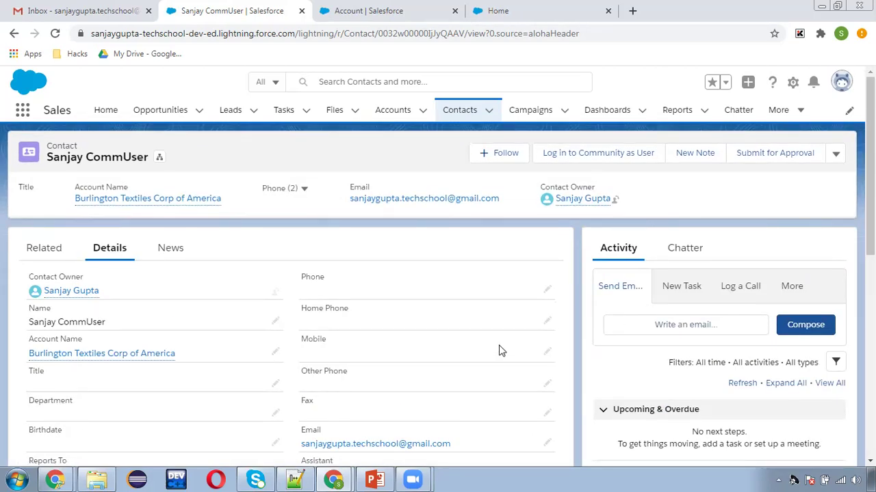
scroll(499, 351, "down", 3)
scroll(433, 338, "up", 3)
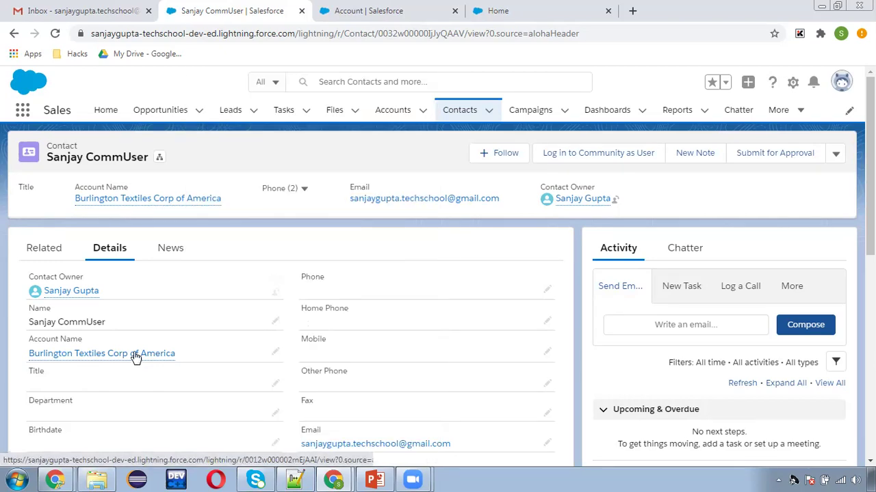
middle_click(135, 355)
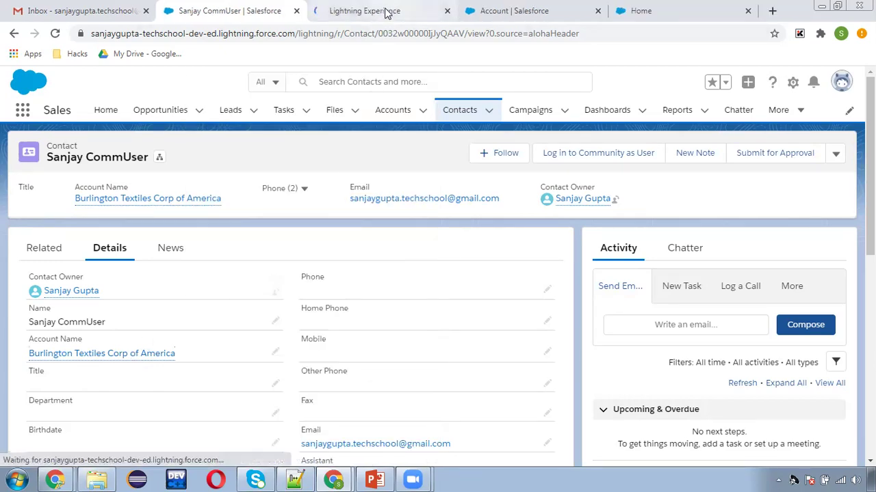
left_click(385, 10)
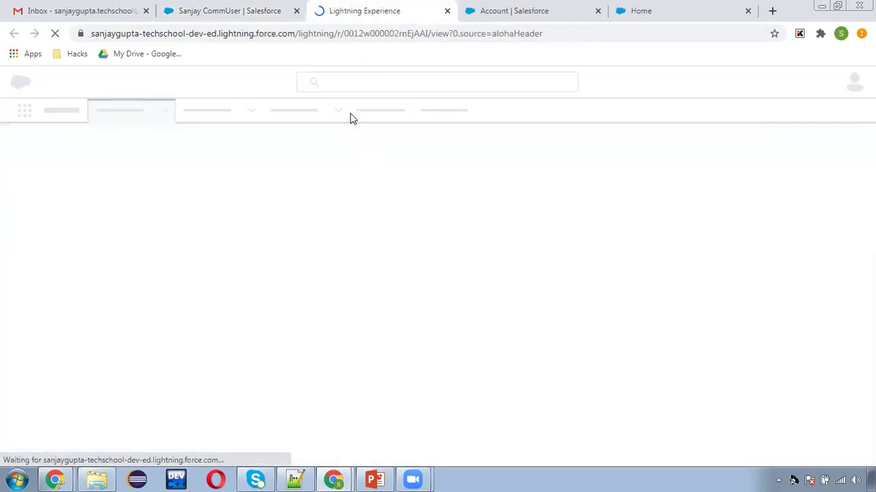
left_click(250, 15)
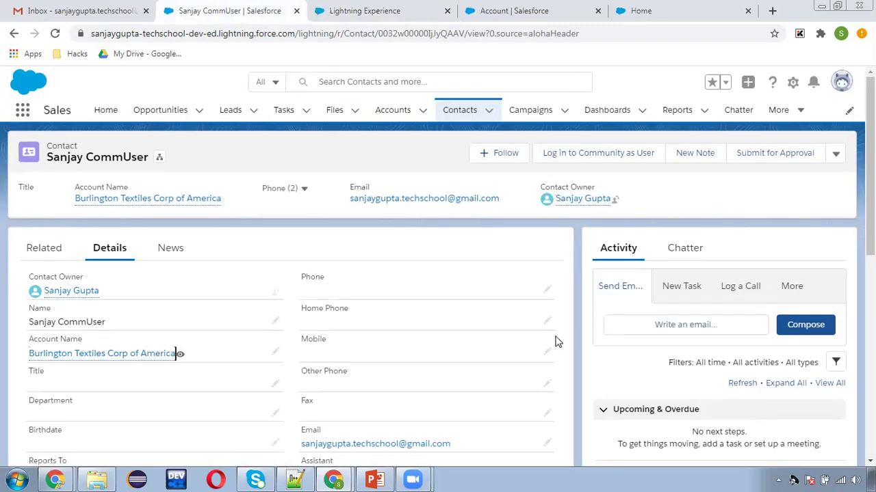
scroll(578, 342, "down", 4)
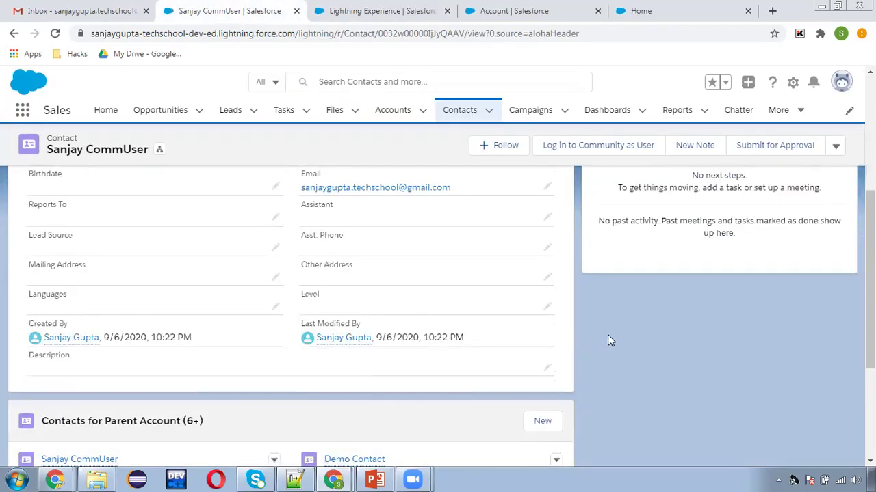
scroll(625, 335, "down", 2)
scroll(595, 373, "up", 4)
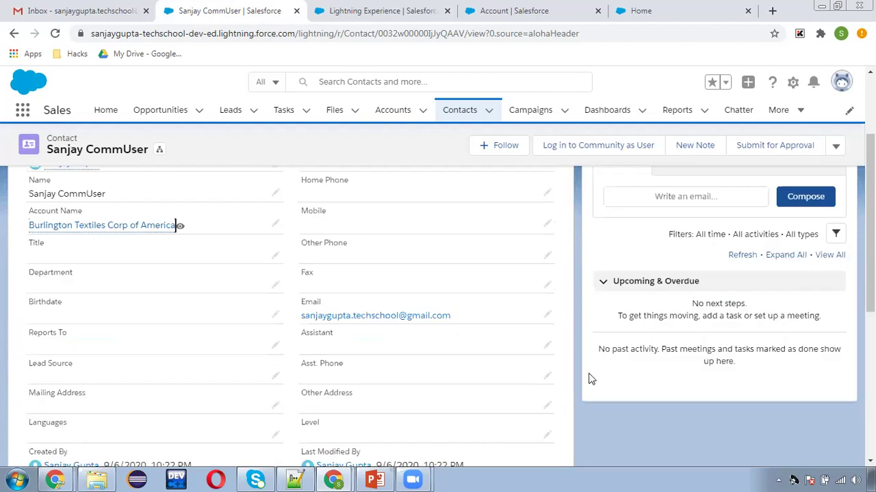
scroll(674, 299, "up", 2)
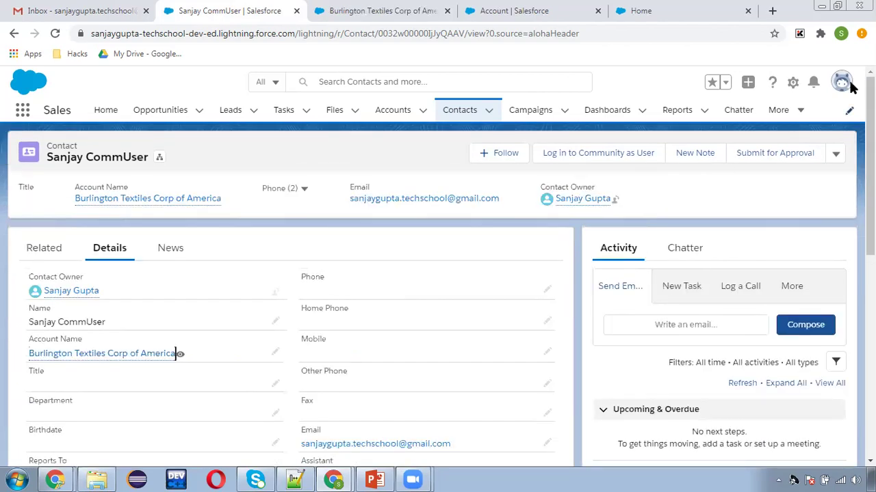
Step: Open the Contact Record Page in Lightning App Builder and search components for 'rela'
left_click(793, 84)
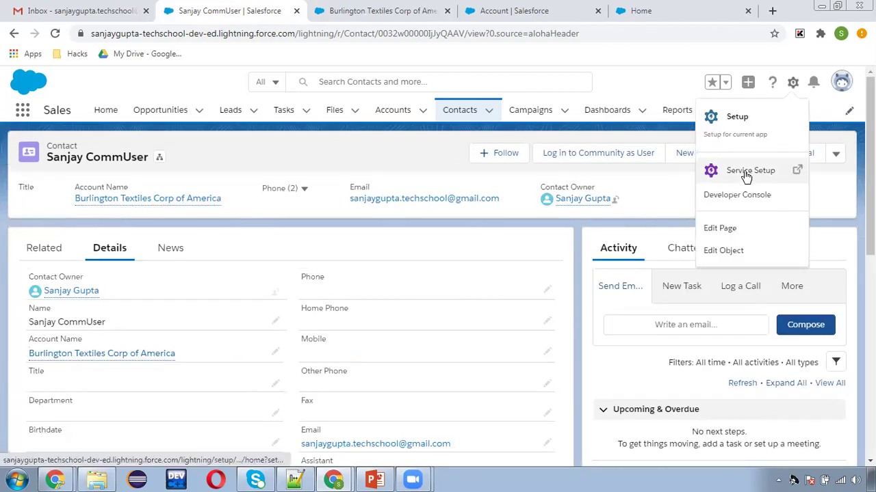
left_click(723, 228)
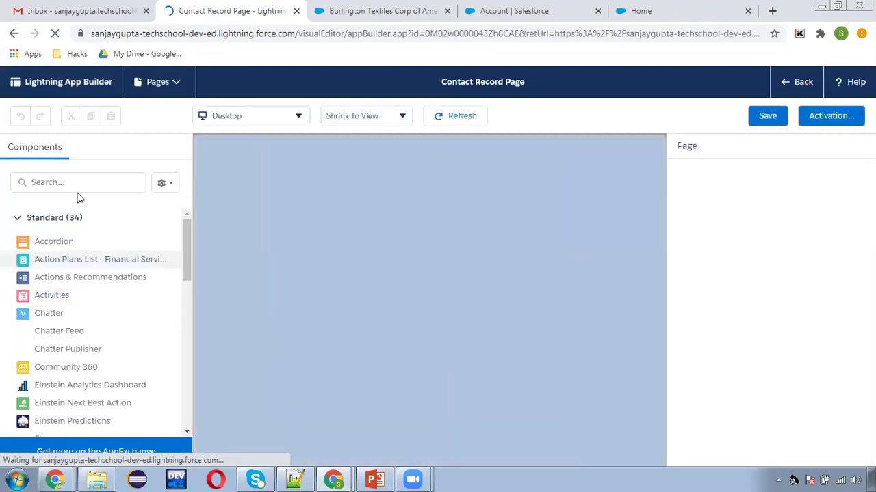
left_click(83, 181)
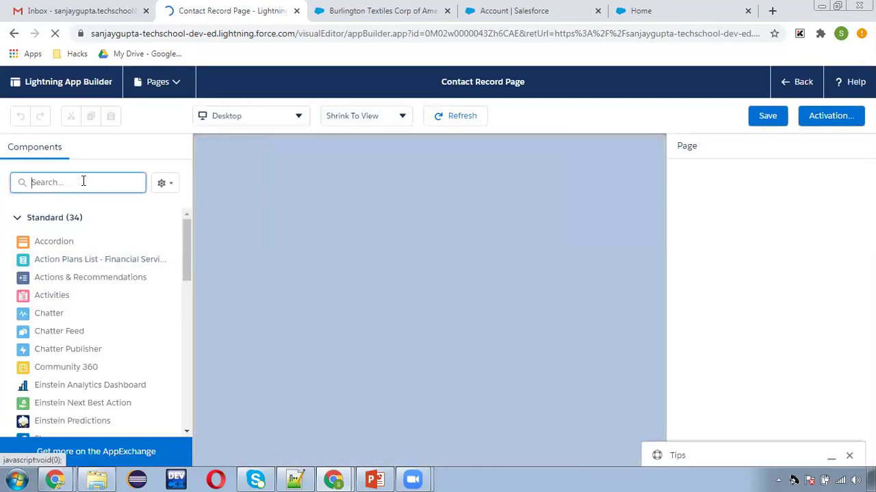
type("rela")
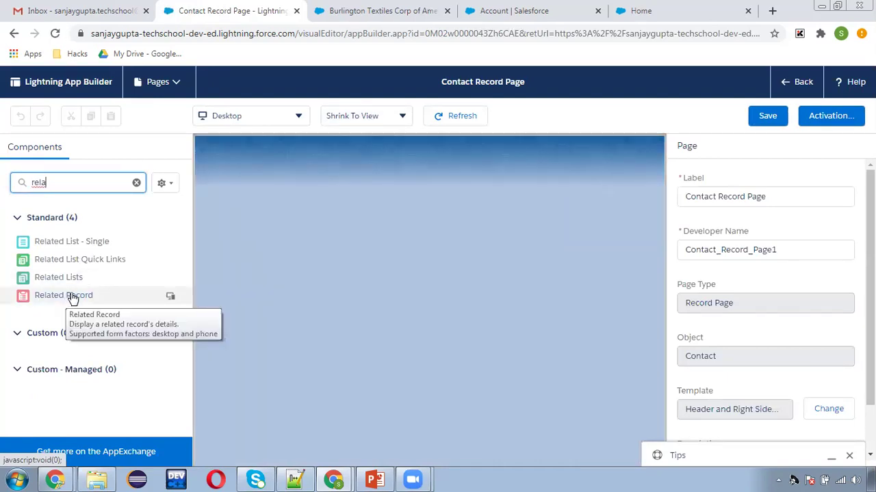
Step: Drag the Related Record component toward the page's right column
left_click_drag(74, 299, 336, 297)
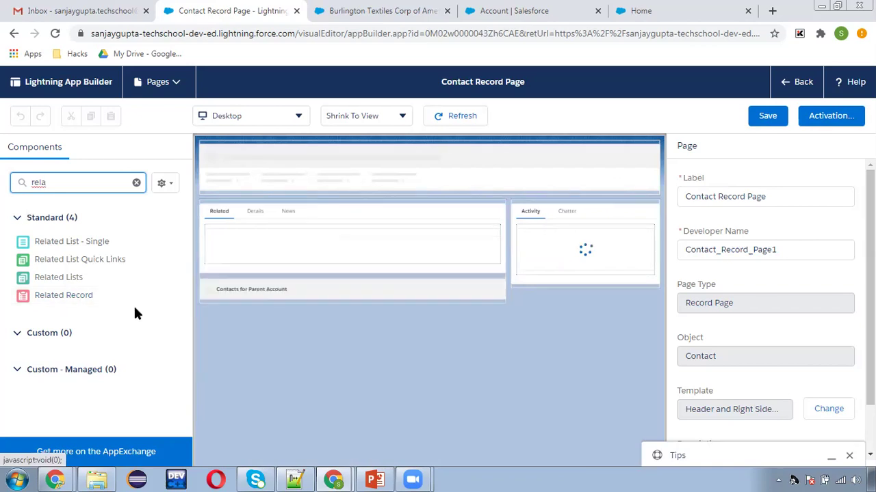
left_click_drag(67, 299, 546, 281)
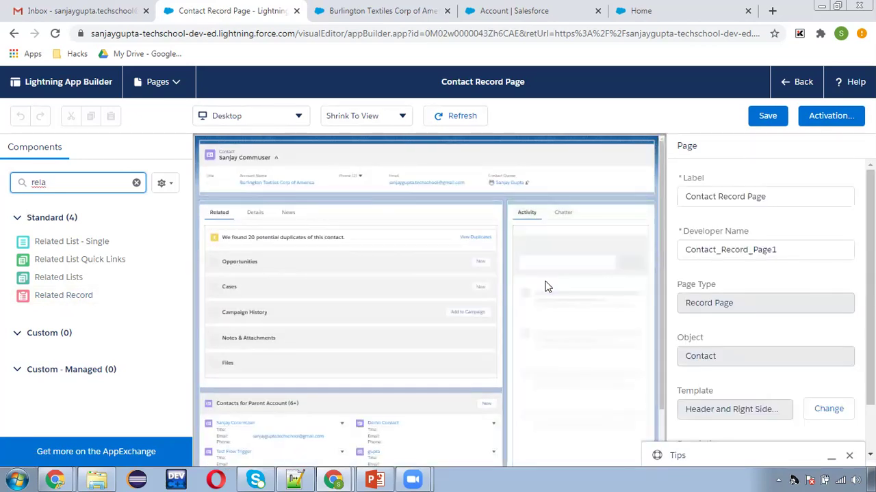
scroll(598, 303, "down", 2)
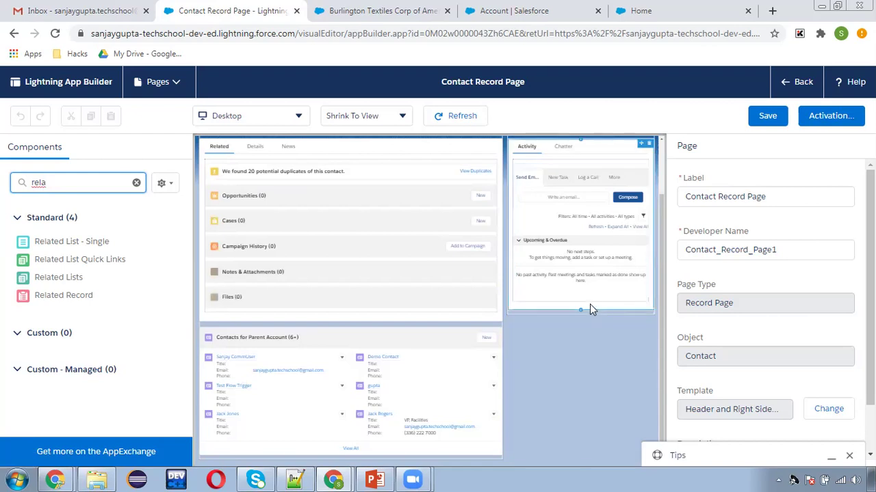
Step: Place the Related Record component below the Activity panel in the right column
left_click_drag(78, 296, 533, 299)
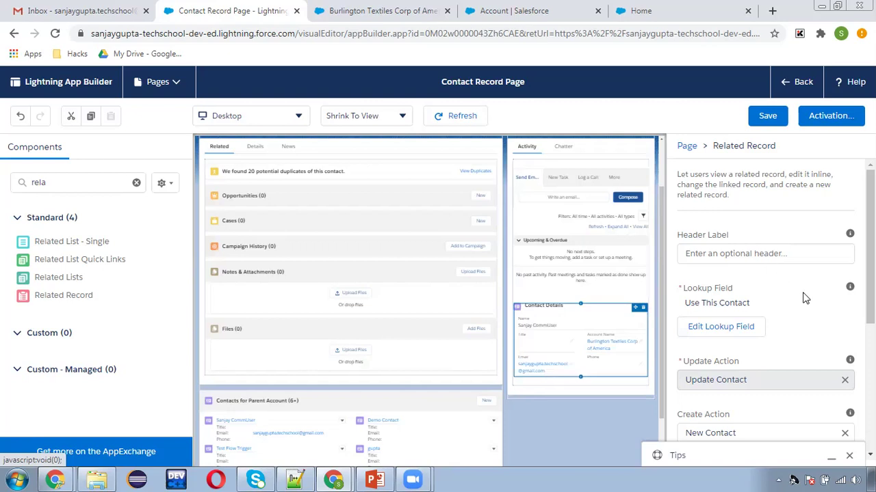
scroll(805, 298, "down", 1)
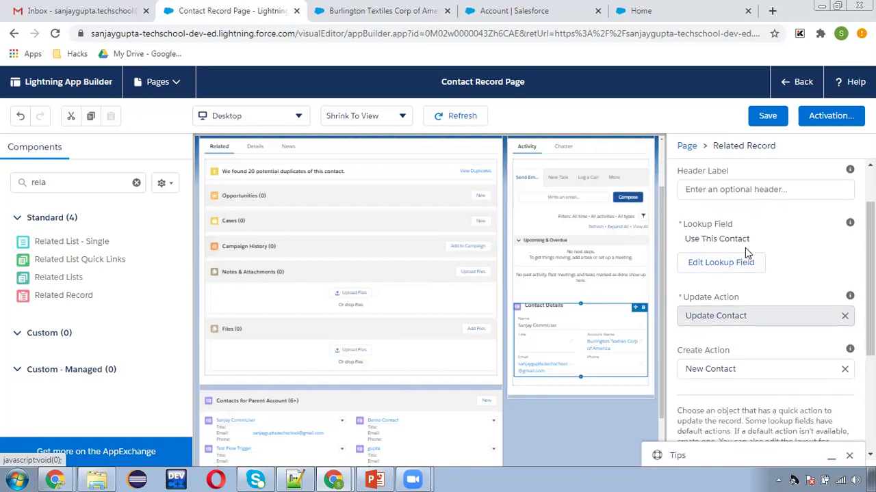
left_click(724, 267)
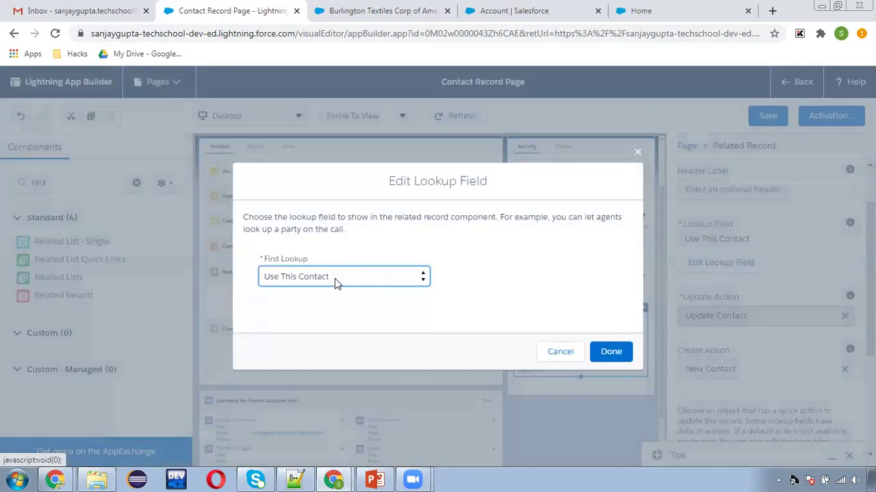
Step: Set the Related Record component's first lookup field to Account Name
left_click(335, 277)
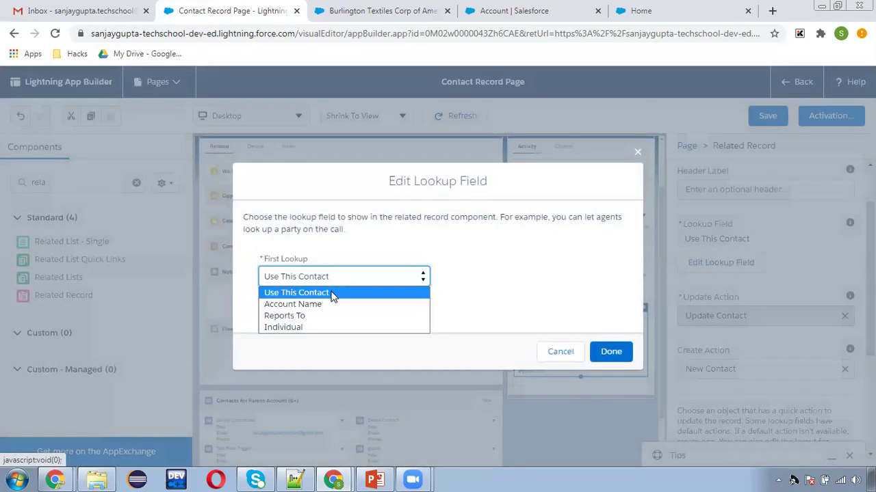
left_click(333, 305)
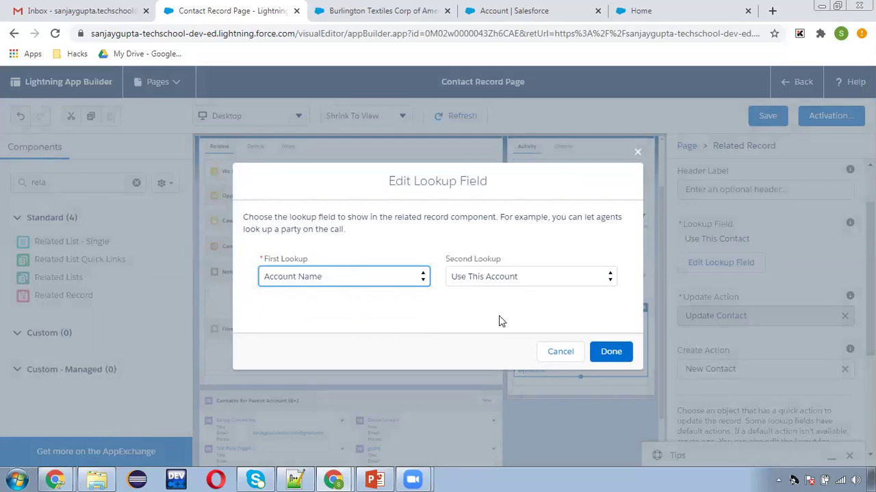
left_click(611, 351)
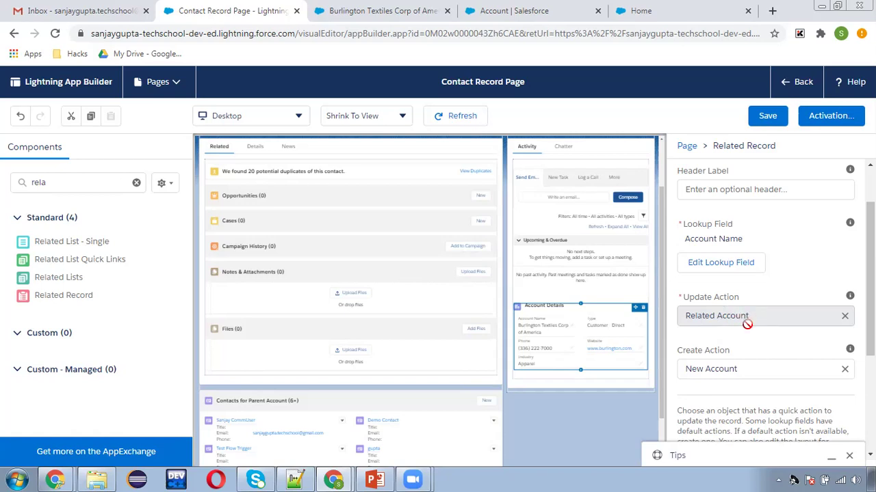
Step: Review the component's create action options, leaving New Account unchanged
mouse_move(851, 301)
scroll(759, 332, "down", 1)
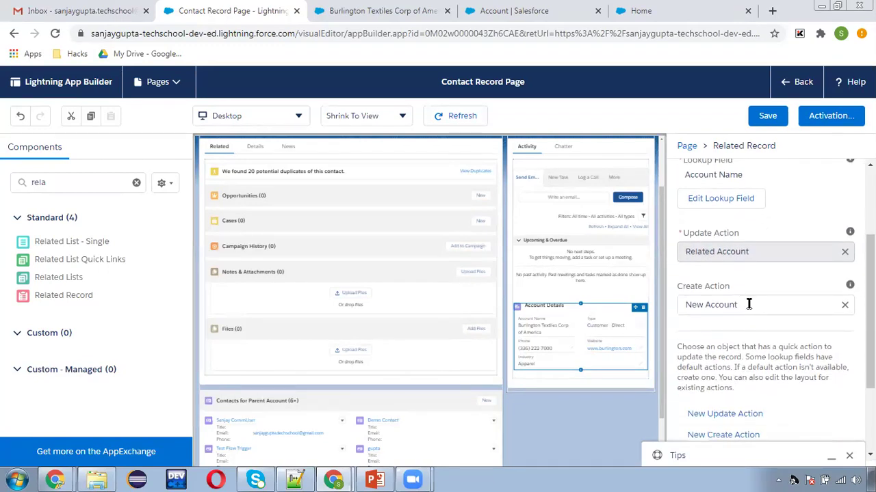
left_click(749, 302)
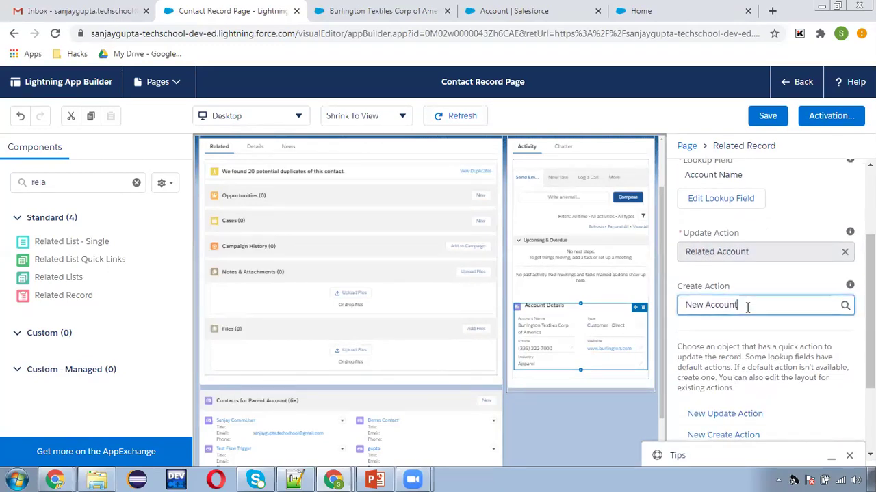
left_click(760, 287)
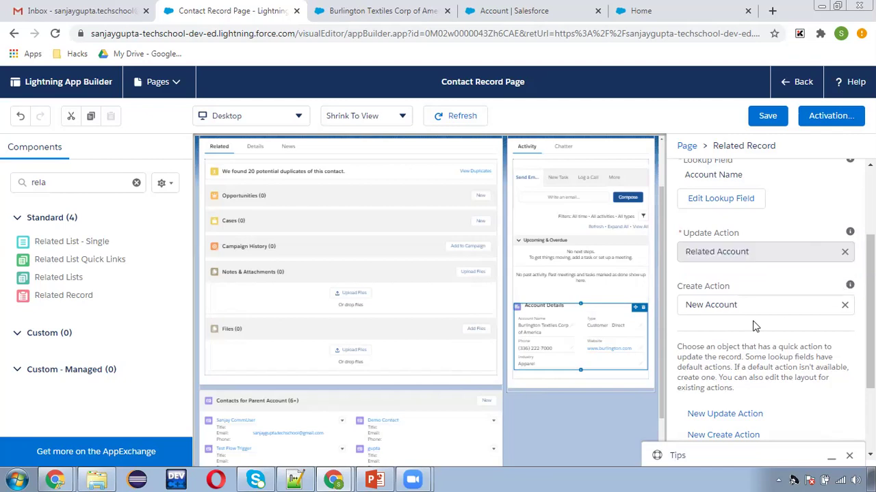
Step: Save the Contact Record Page and return to the contact record
scroll(754, 326, "up", 1)
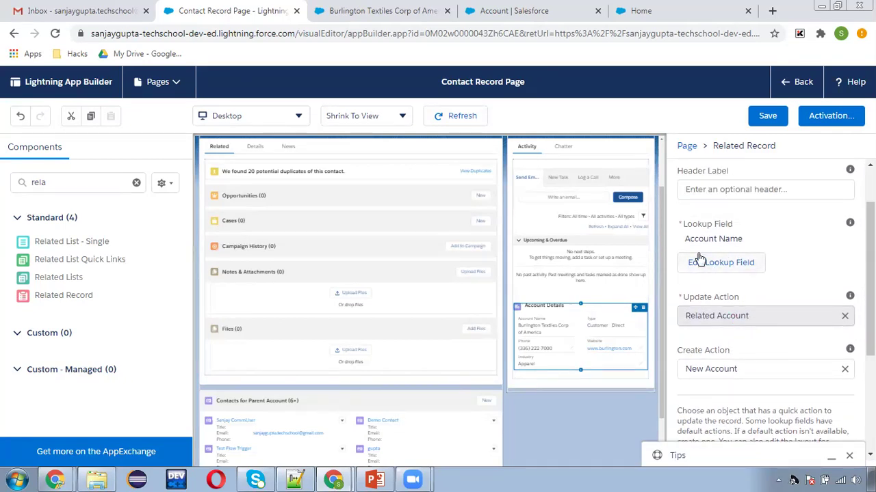
scroll(759, 280, "down", 1)
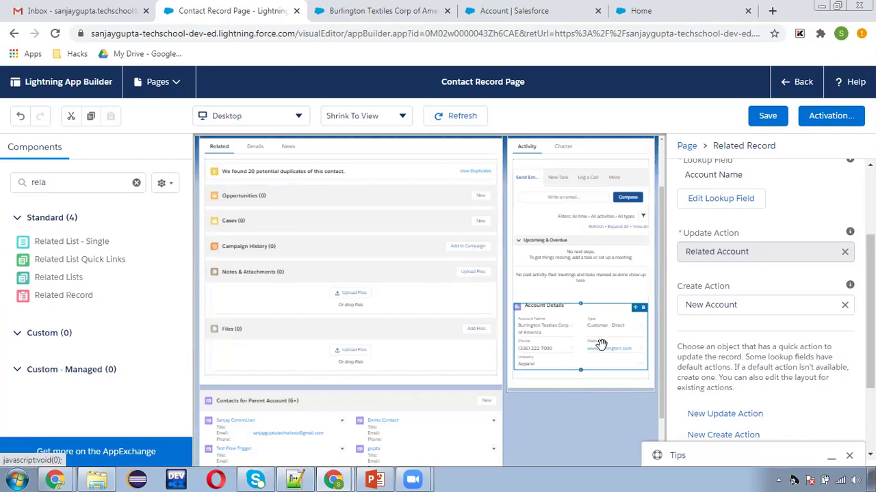
left_click(765, 117)
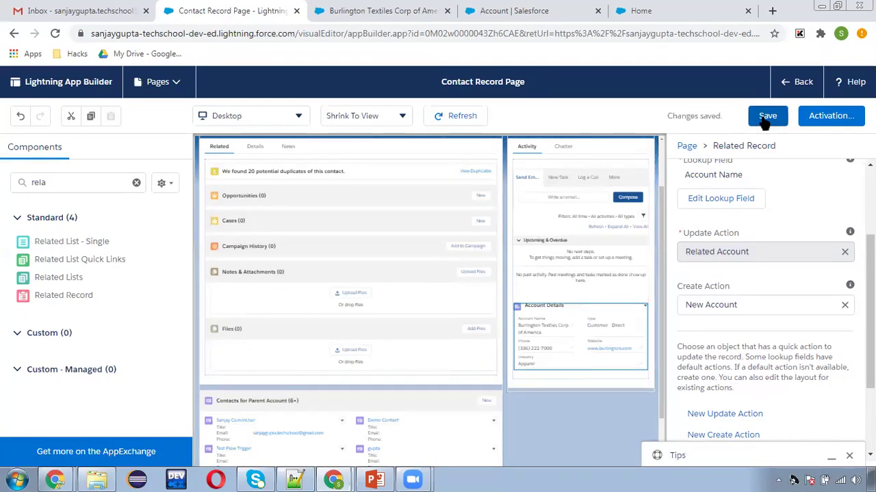
left_click(801, 84)
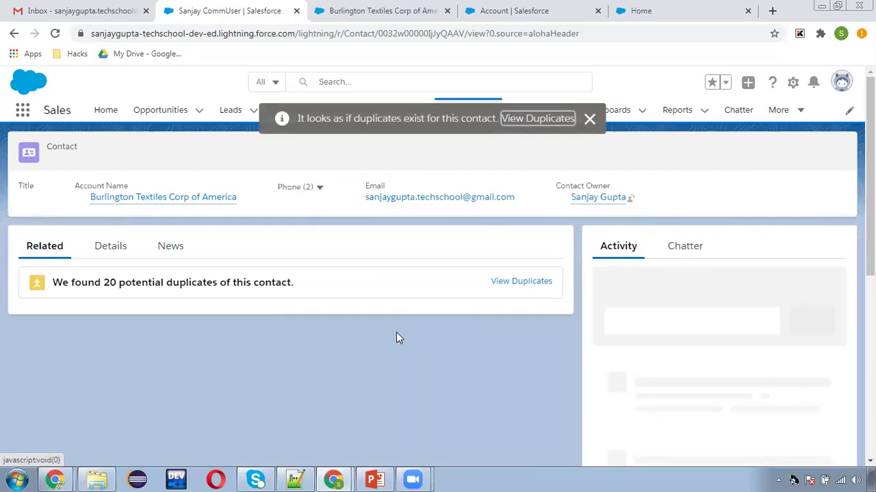
Step: Check the new Account Details panel on the contact page, then return to the Account setup tab
scroll(666, 264, "down", 3)
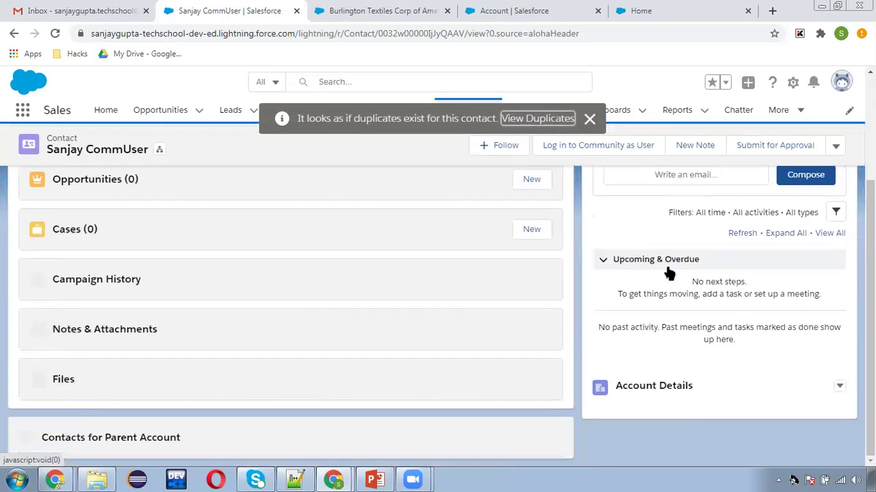
scroll(669, 274, "down", 2)
scroll(670, 314, "down", 1)
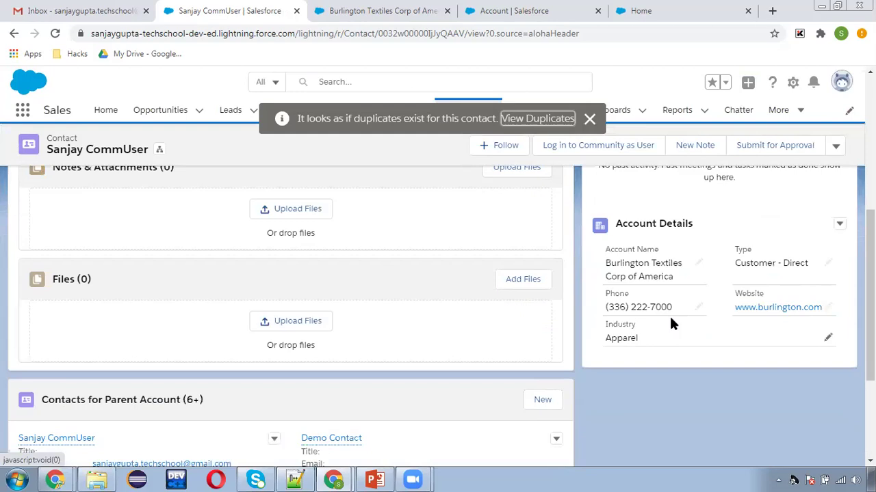
scroll(670, 301, "down", 5)
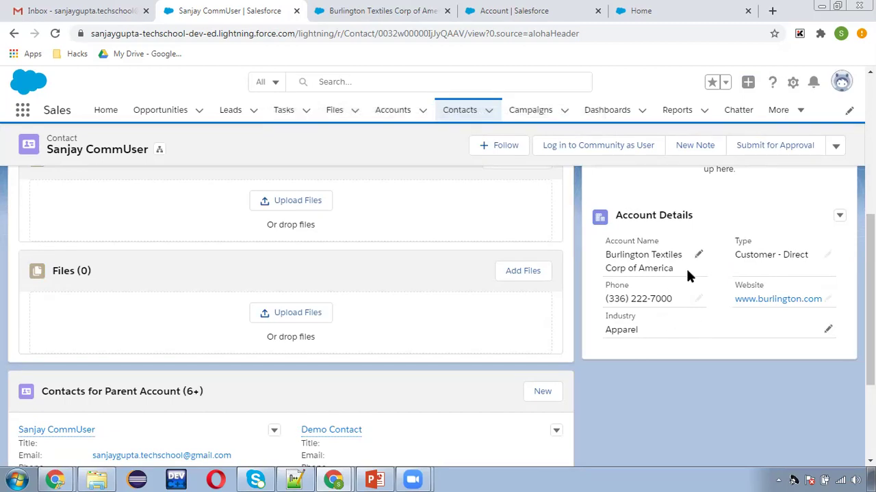
left_click(521, 8)
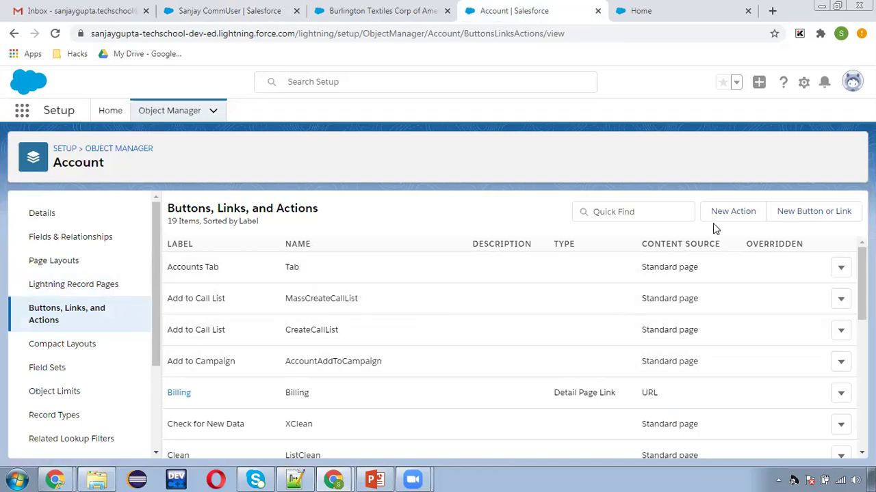
Step: Filter Account actions by 're', open Related Account's edit form, then cancel back to the list
left_click(631, 212)
type("re")
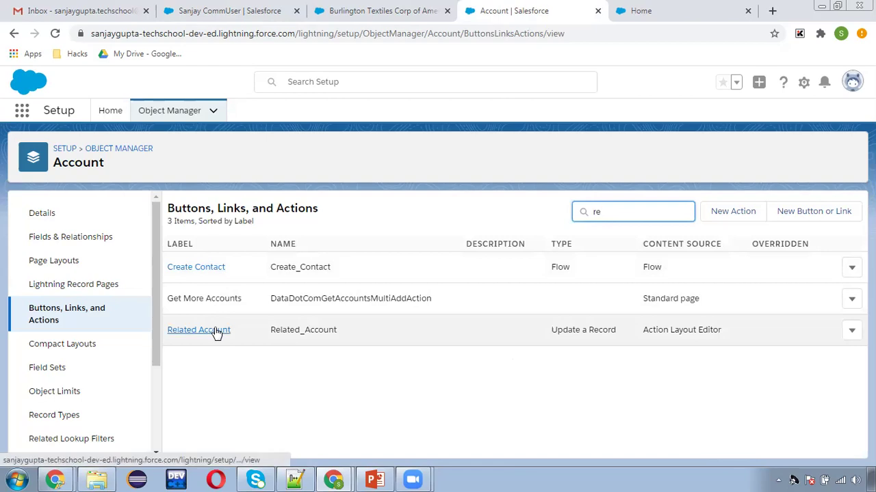
left_click(852, 331)
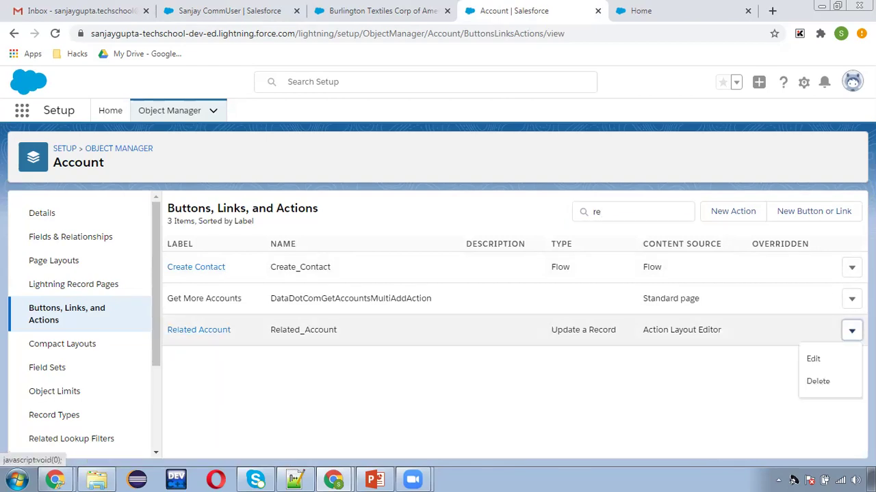
left_click(812, 359)
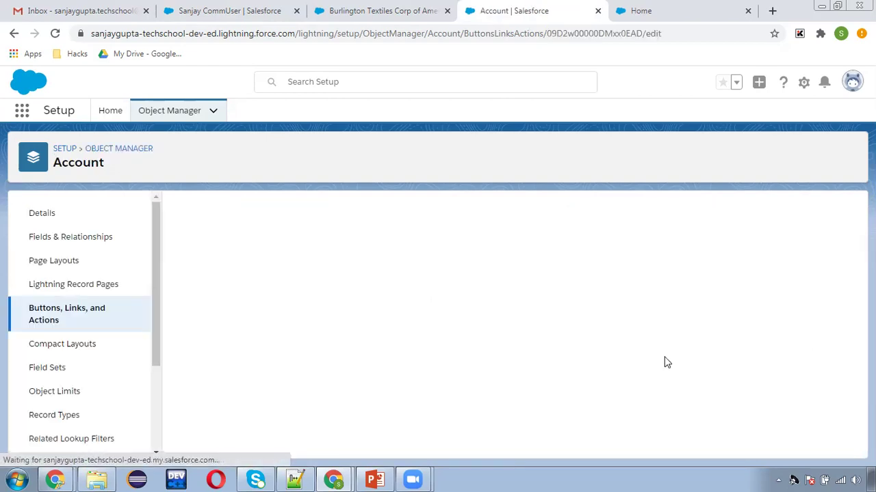
left_click(423, 245)
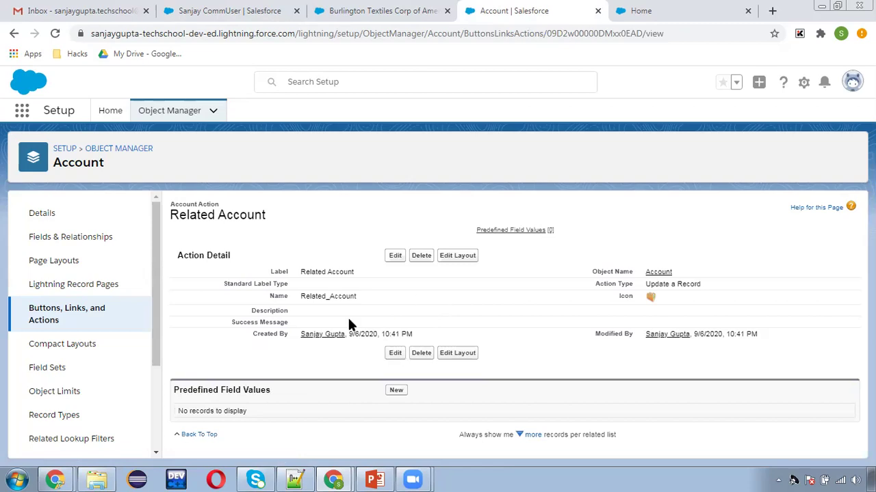
left_click(46, 313)
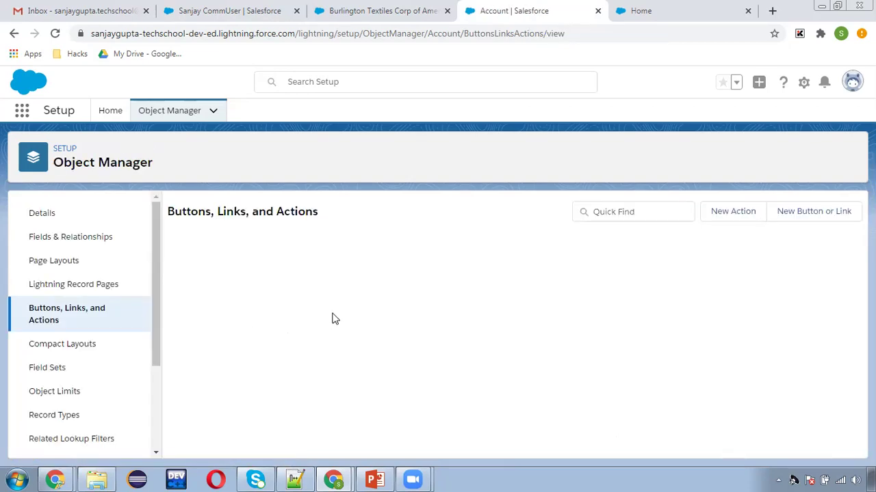
Step: Filter by 're' again and open the Related Account action's layout editor
left_click(616, 212)
type("re")
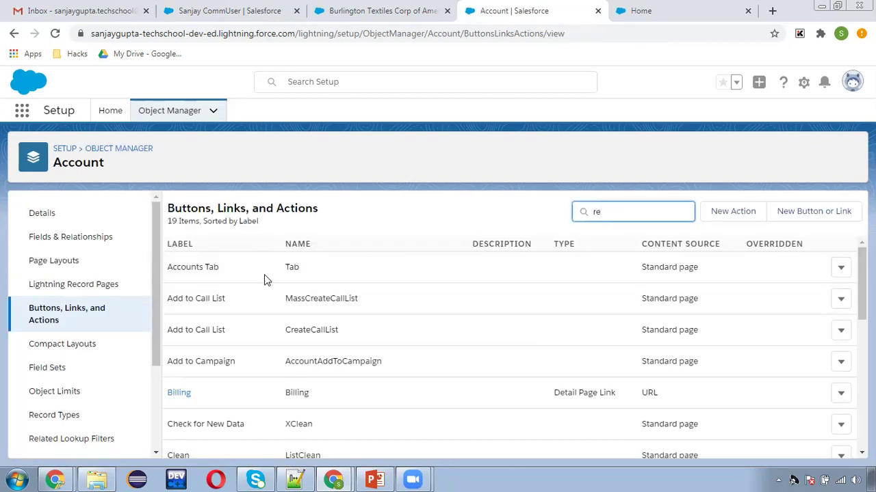
left_click(209, 334)
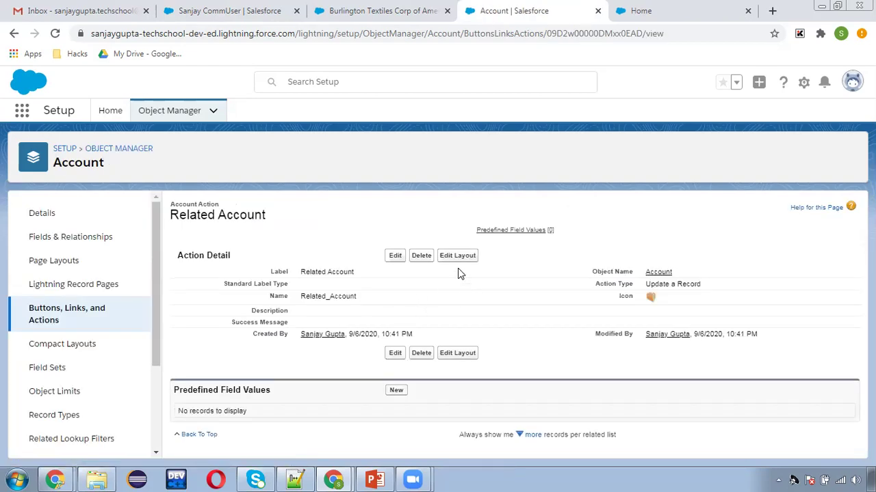
left_click(457, 258)
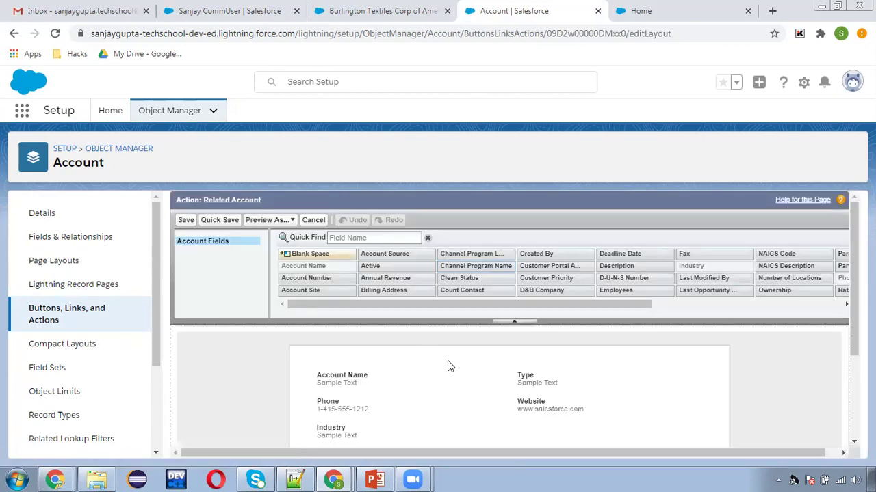
Step: Add Active, Annual Revenue and Customer Priority to the Related Account layout and save it
scroll(448, 360, "down", 2)
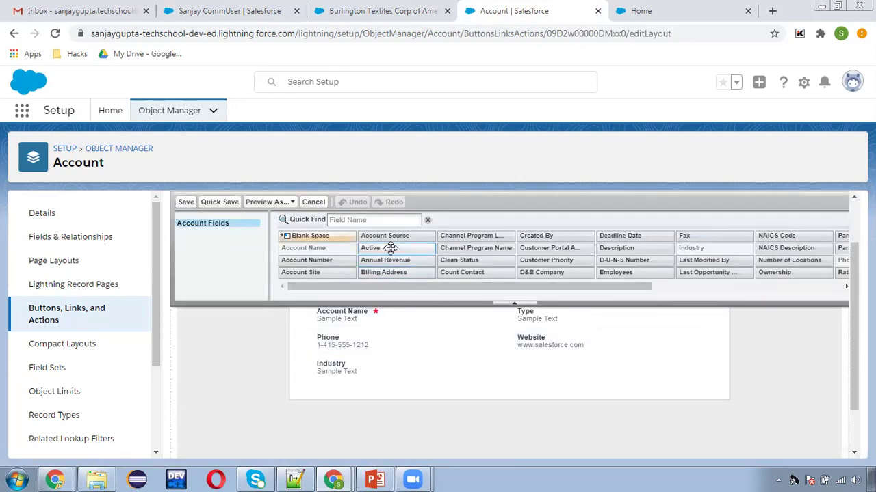
left_click_drag(390, 248, 551, 367)
left_click_drag(412, 259, 390, 385)
left_click_drag(534, 259, 568, 387)
left_click(186, 202)
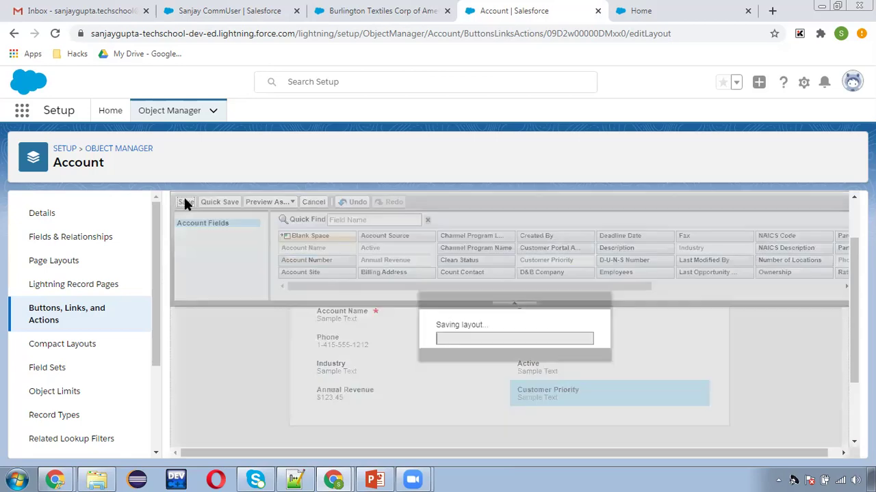
Step: Reload the contact page, dismiss the duplicates notice and scroll to Account Details
left_click(260, 11)
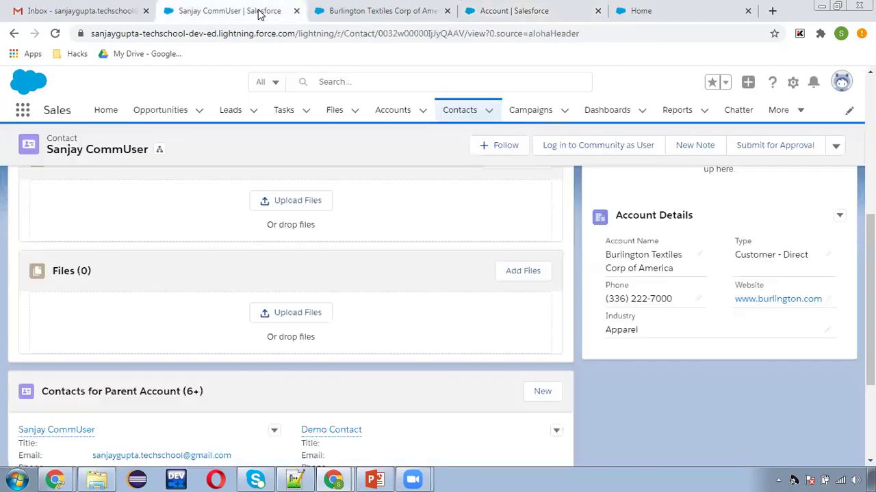
left_click(54, 34)
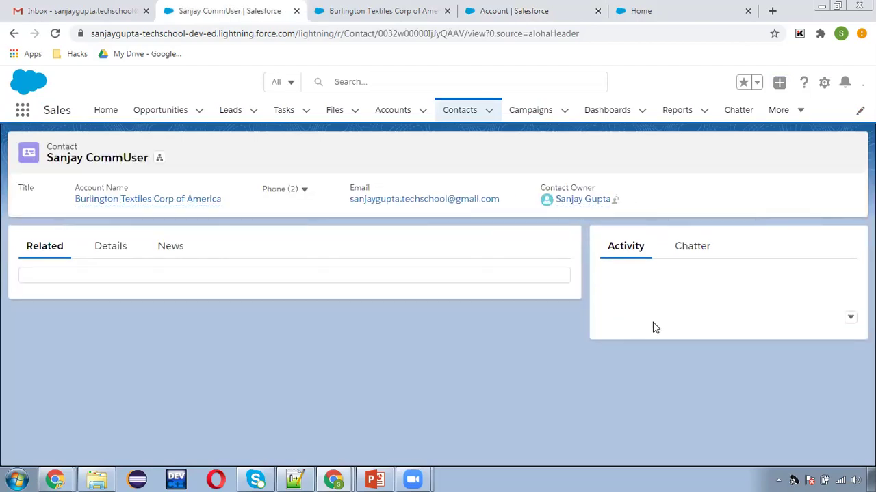
scroll(688, 322, "down", 1)
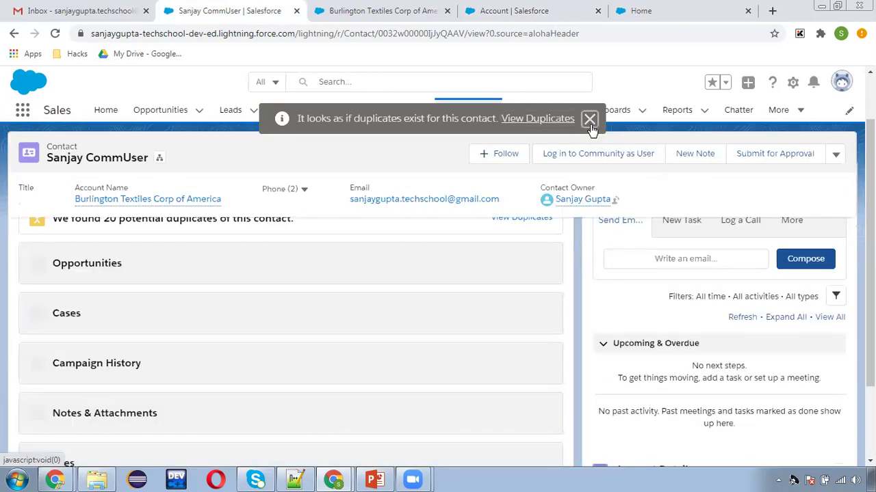
left_click(590, 119)
scroll(629, 318, "down", 2)
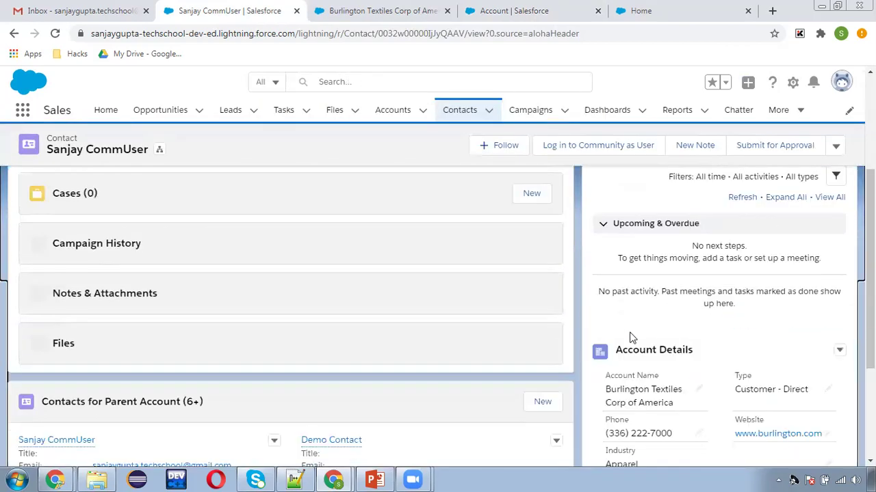
scroll(659, 346, "down", 2)
scroll(513, 295, "up", 5)
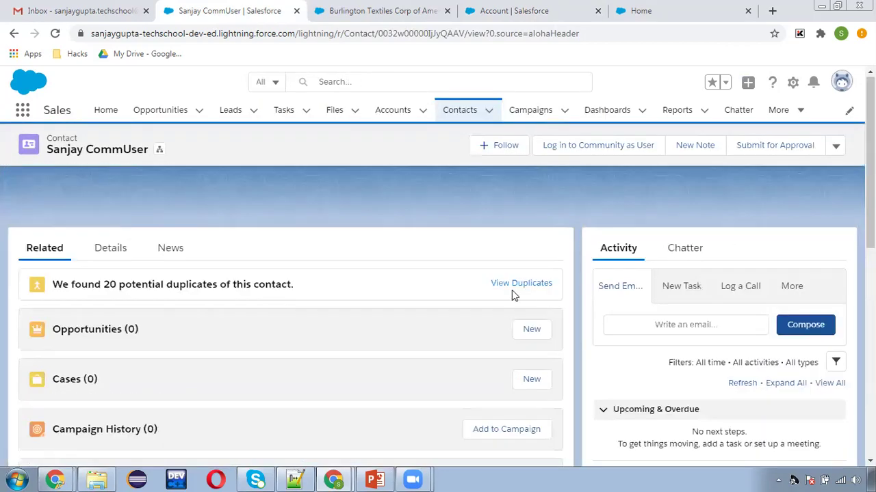
Step: Reload the contact page again and confirm Active, Annual Revenue and Customer Priority appear
left_click(496, 11)
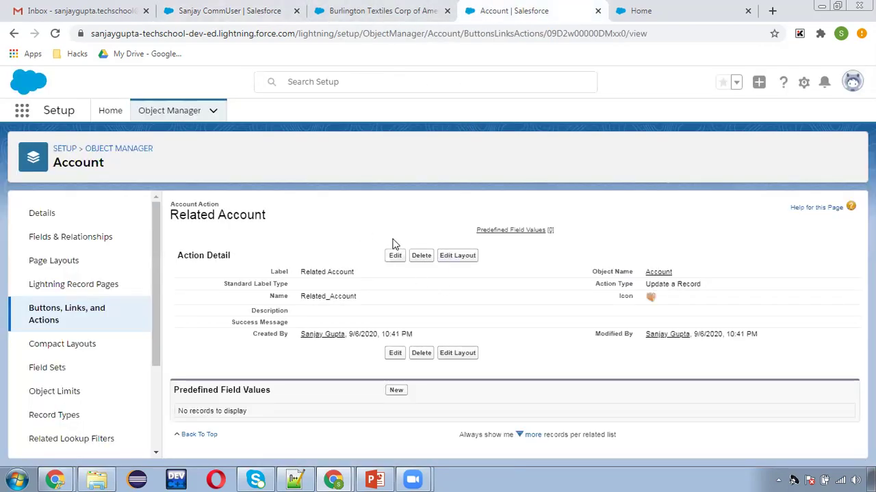
left_click(229, 13)
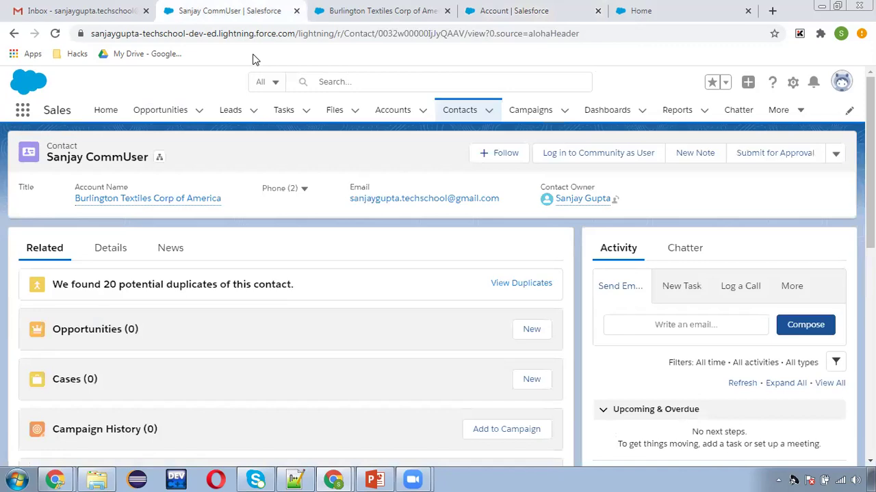
key("F5")
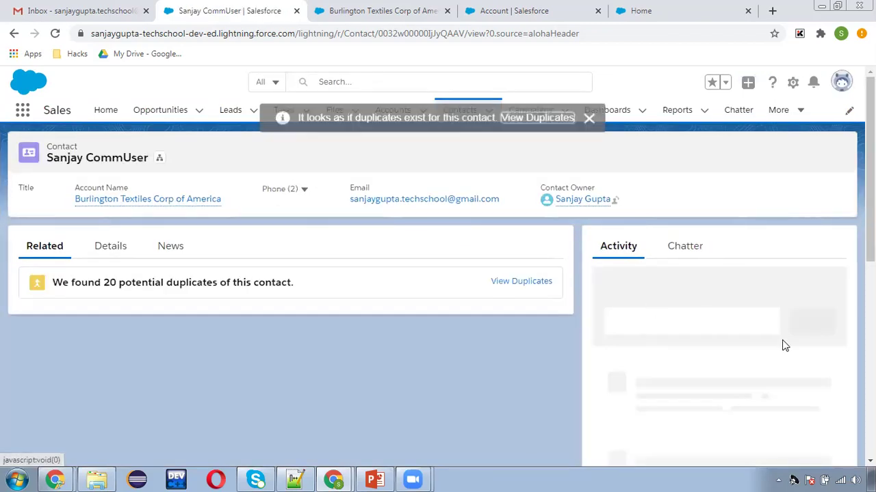
scroll(785, 346, "down", 3)
left_click(588, 117)
scroll(650, 322, "down", 1)
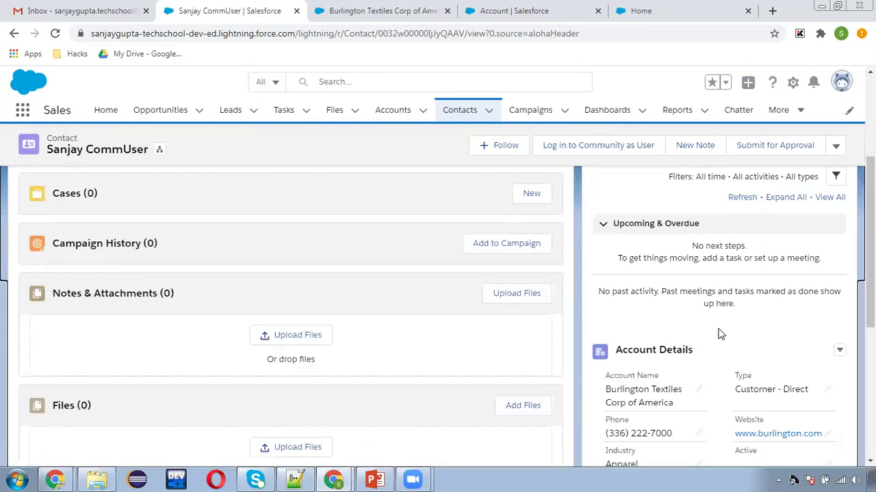
scroll(718, 336, "down", 3)
scroll(716, 331, "up", 6)
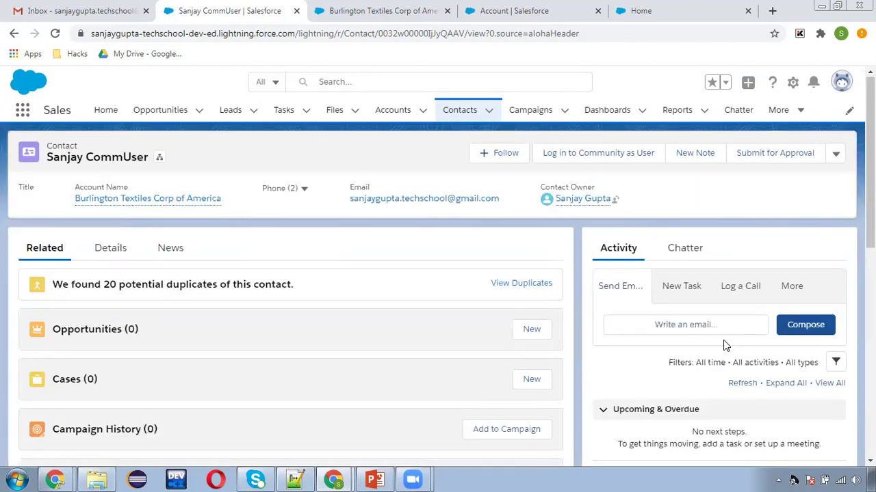
scroll(723, 340, "down", 5)
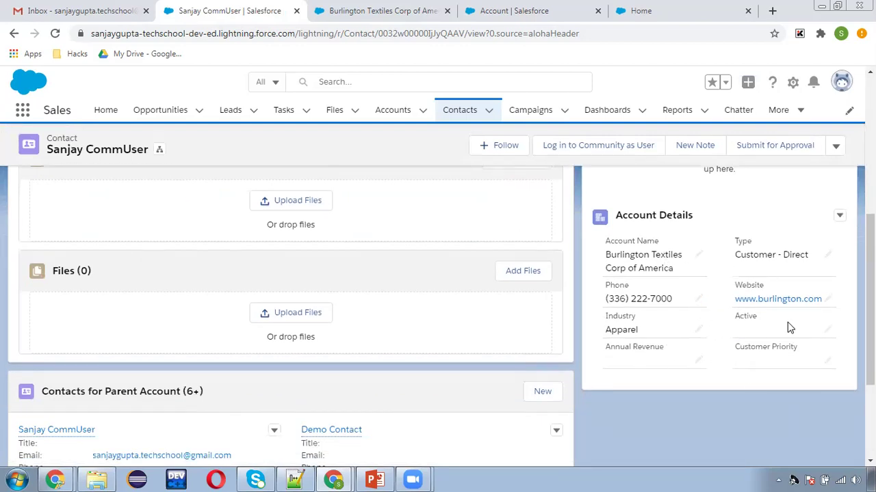
Step: Set the account's Active field to Yes inline in the Account Details card and save
left_click(824, 333)
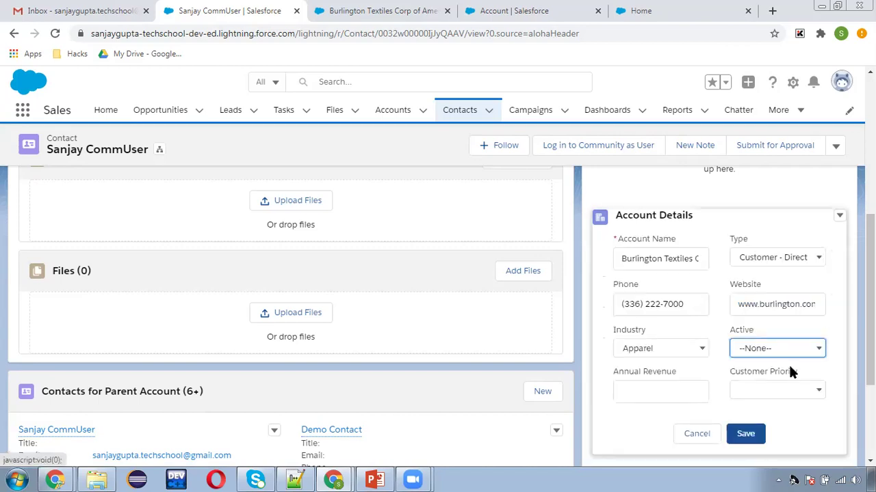
left_click(768, 350)
left_click(745, 419)
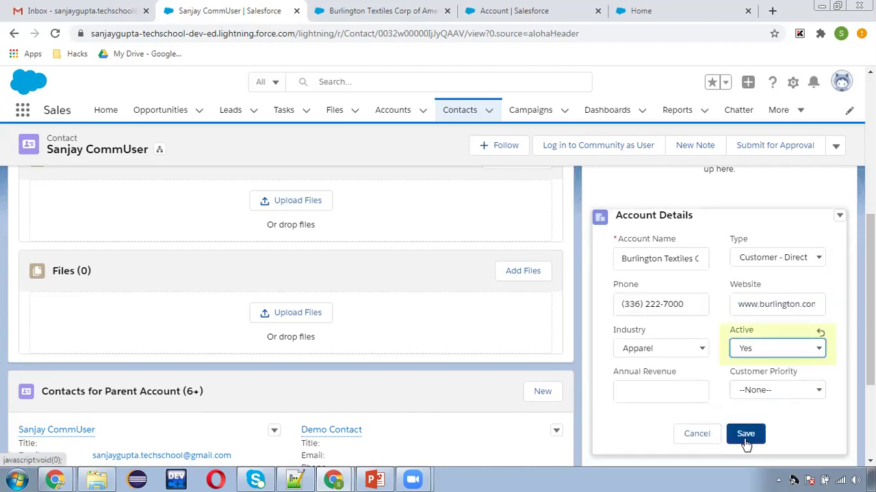
left_click(747, 438)
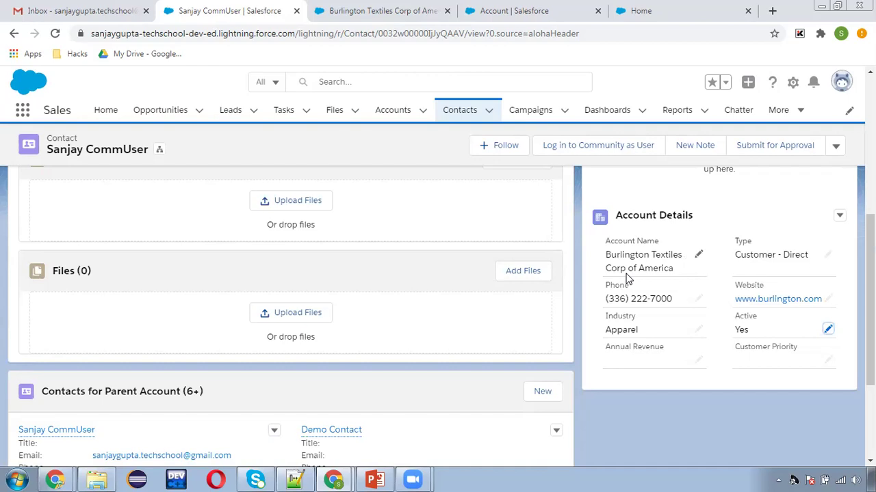
Step: Switch to the contact's Details tab and scroll through its fields
scroll(537, 303, "up", 5)
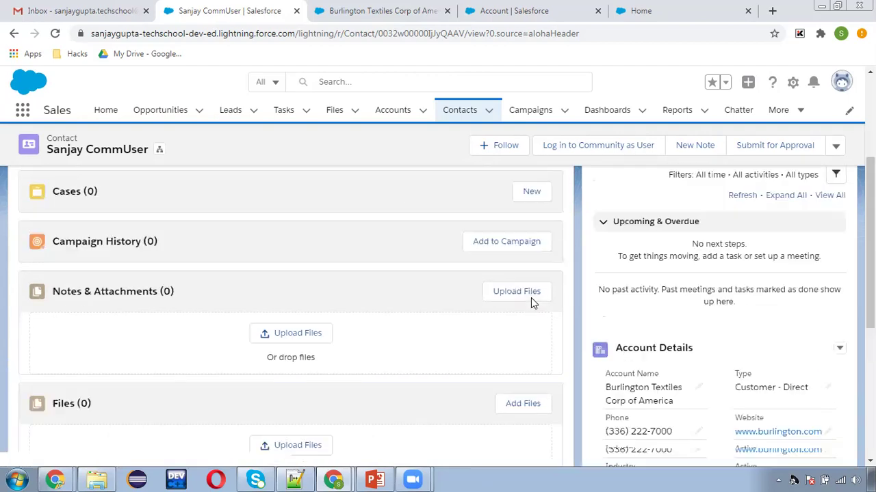
left_click(108, 250)
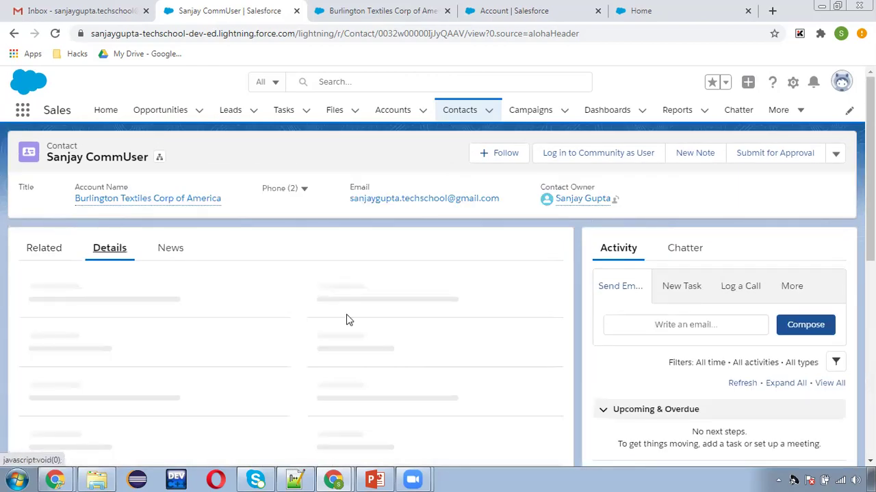
scroll(397, 324, "down", 1)
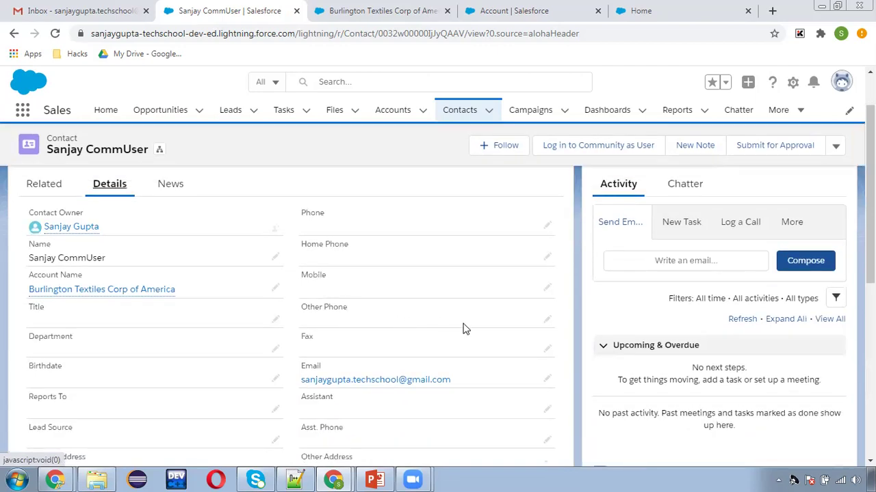
scroll(490, 333, "down", 2)
scroll(491, 330, "down", 2)
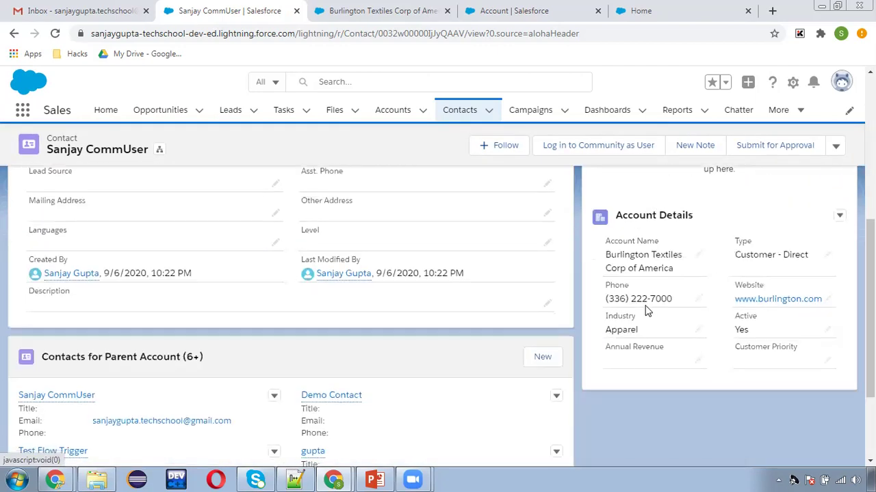